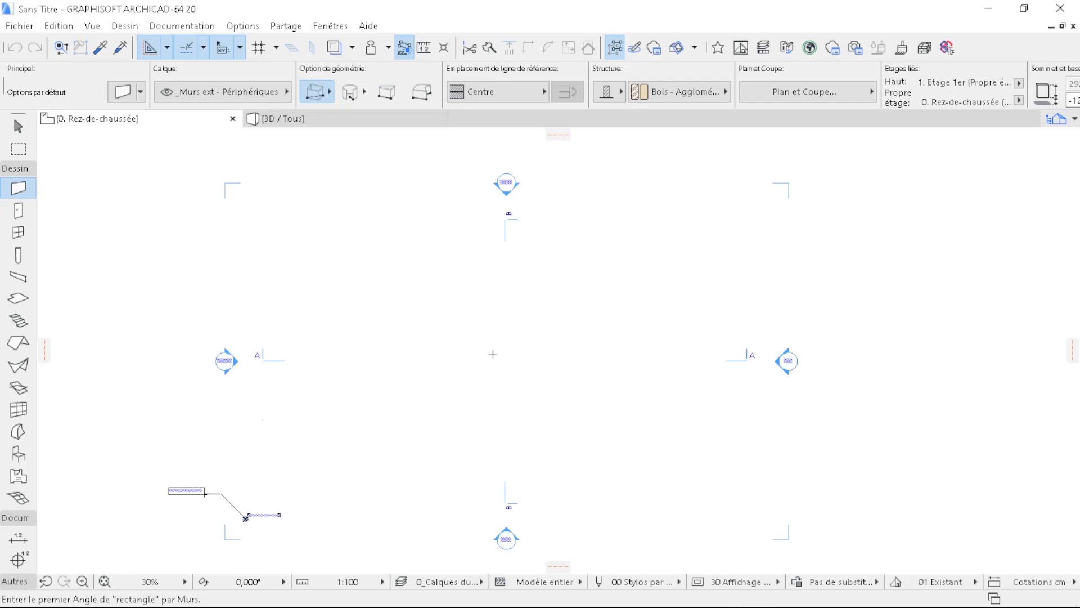
Step: Draw a rectangle of exterior walls about 692 by 519 cm near the centre of the ground-floor plan
click(470, 329)
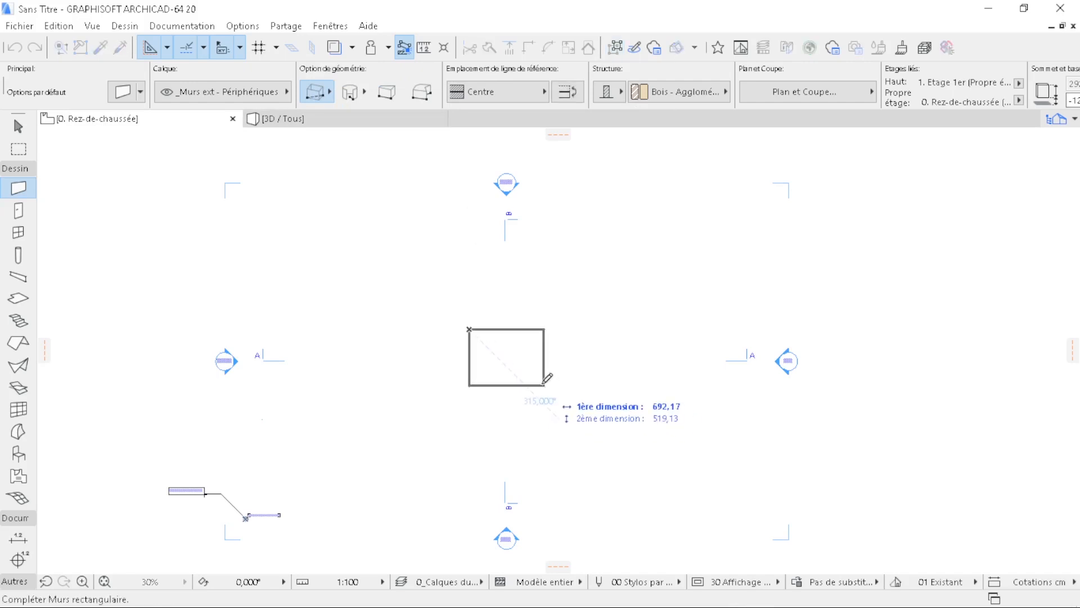
click(544, 383)
scroll(545, 377, up, 5)
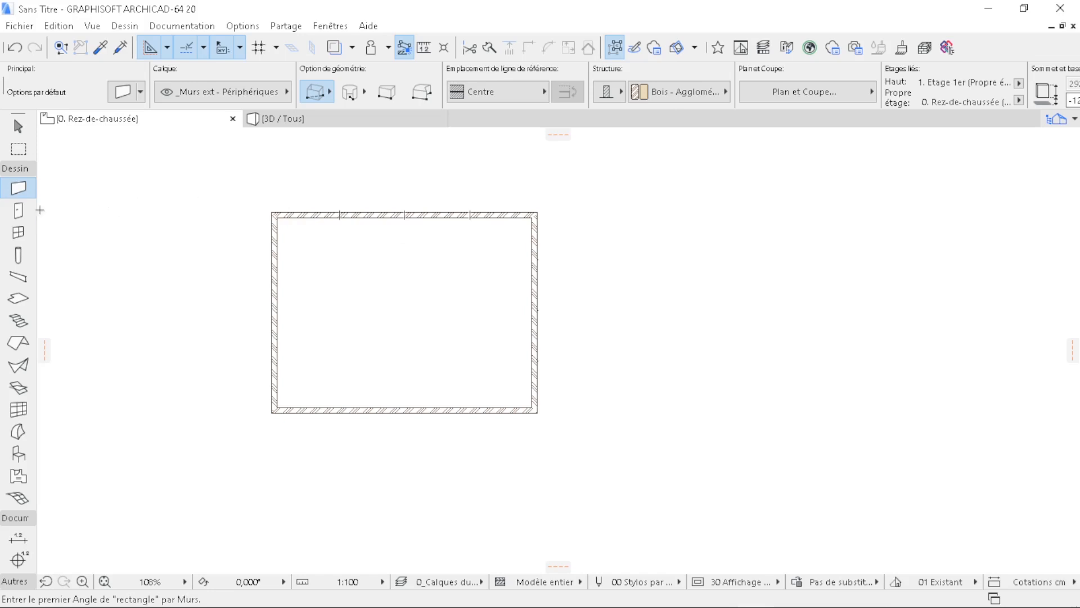
Step: Choose the empty door opening "Ouverture porte dessus arche 20" as the door type and set its width to 120 cm
click(19, 213)
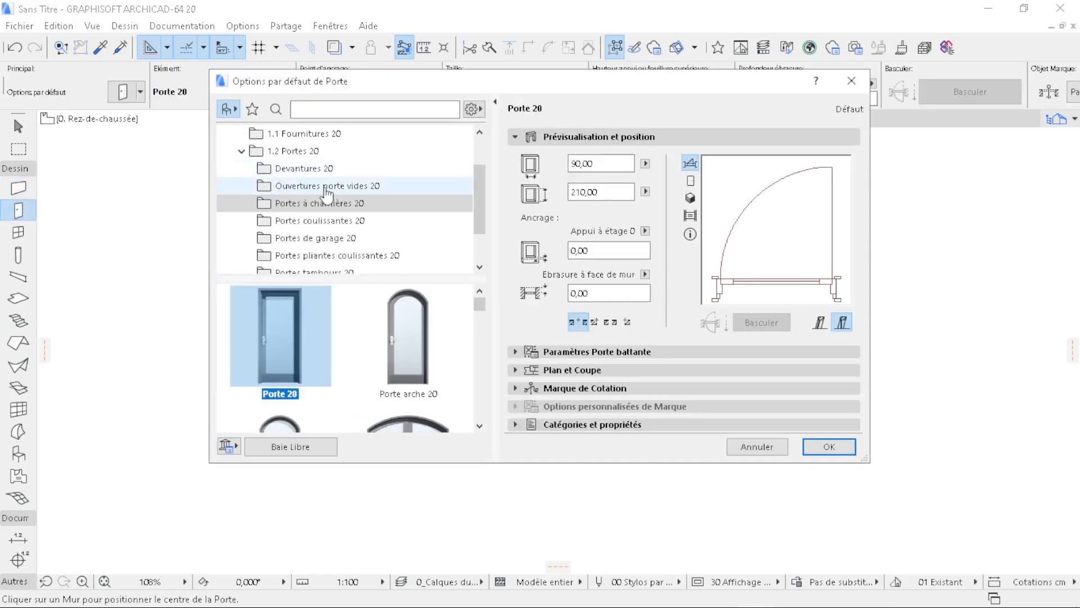
click(337, 187)
drag(478, 463, 478, 563)
drag(479, 358, 482, 302)
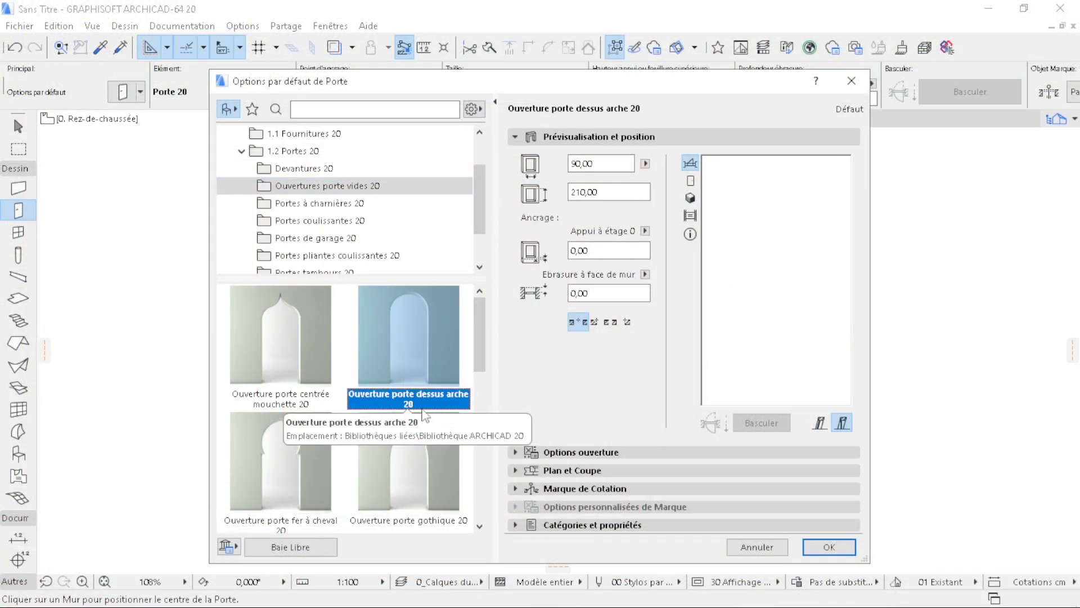
mouse_move(413, 401)
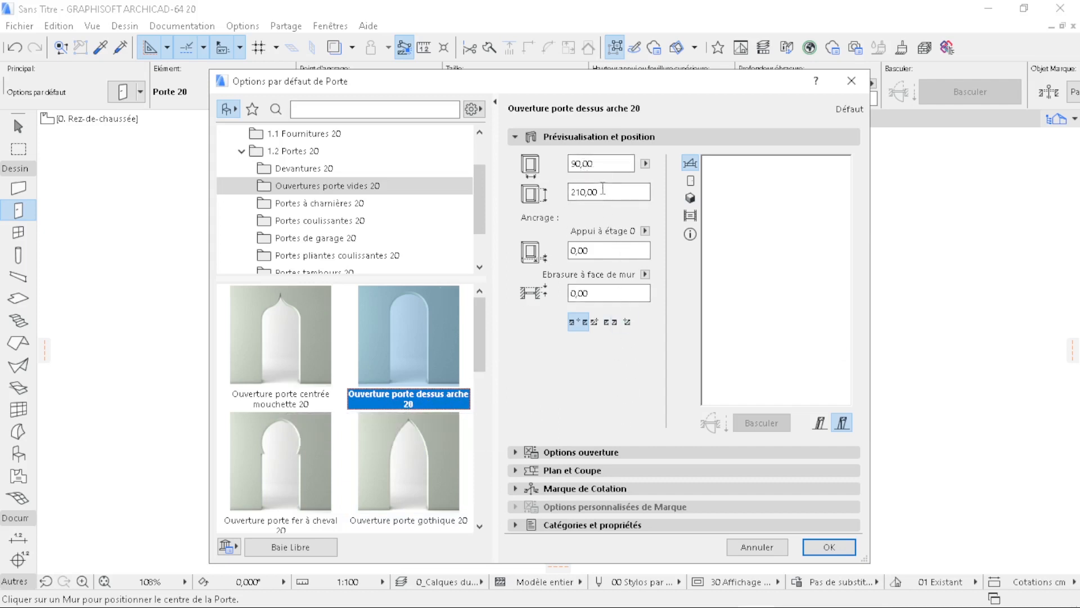
click(594, 163)
text(120)
key(Return)
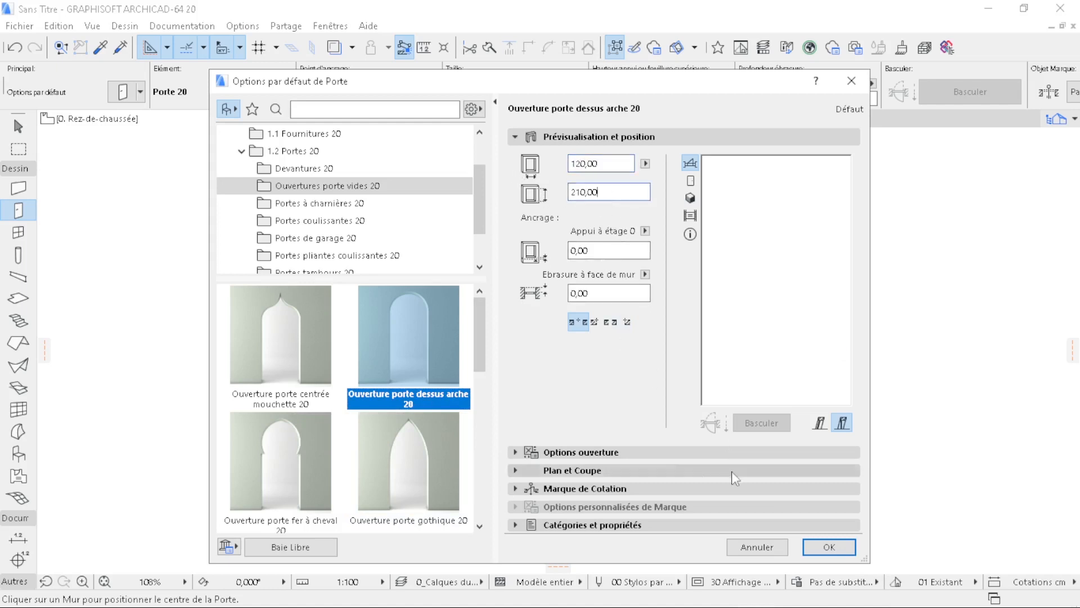
Step: Set the door opening's arch height to 60 cm and its curve resolution to 300, and accept the door settings
click(625, 451)
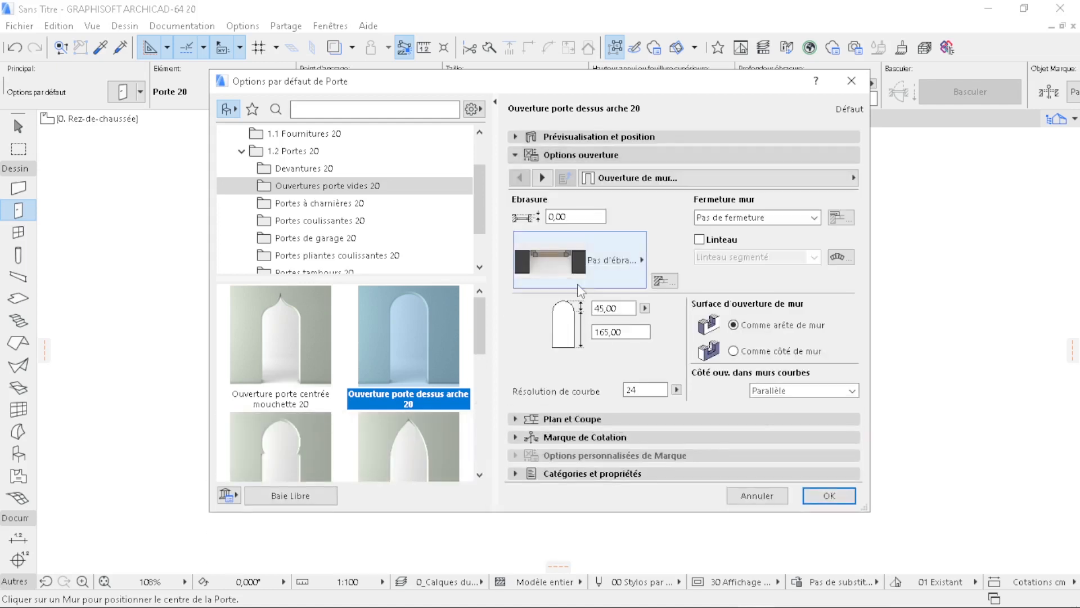
click(630, 307)
click(631, 332)
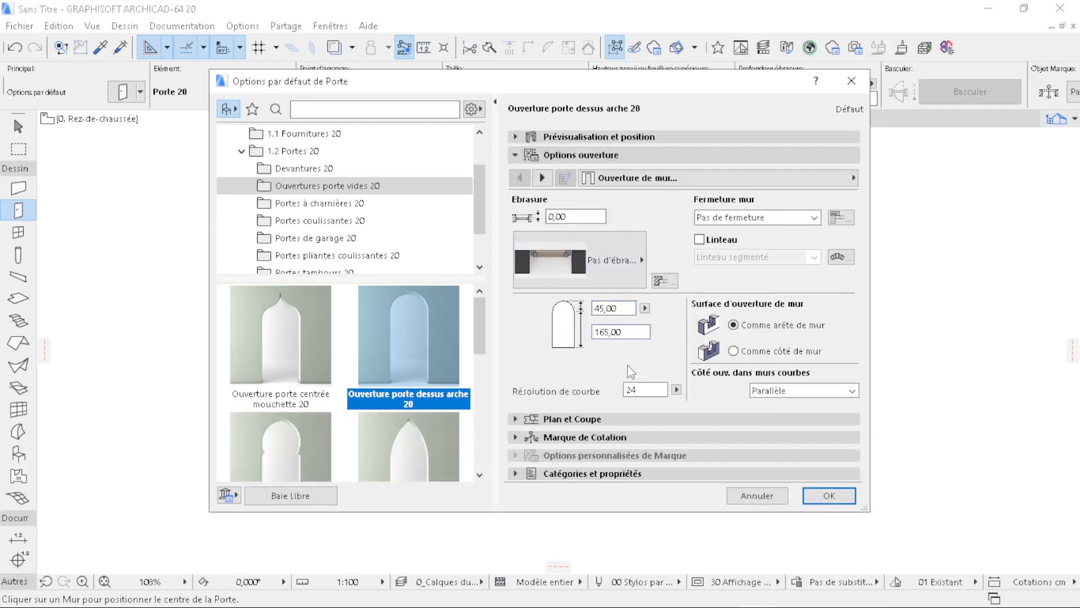
click(630, 308)
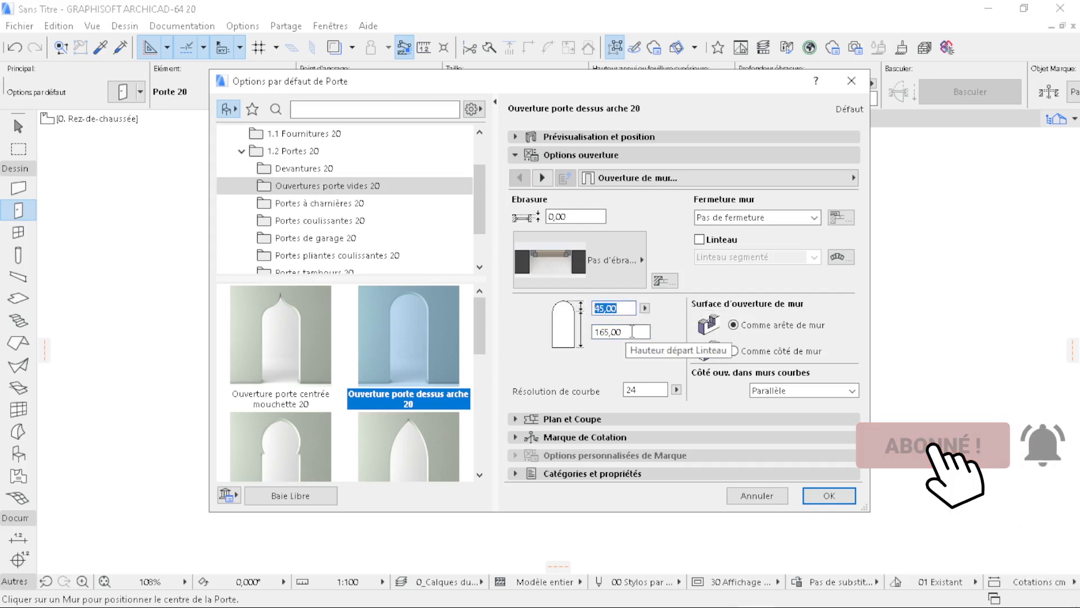
text(60)
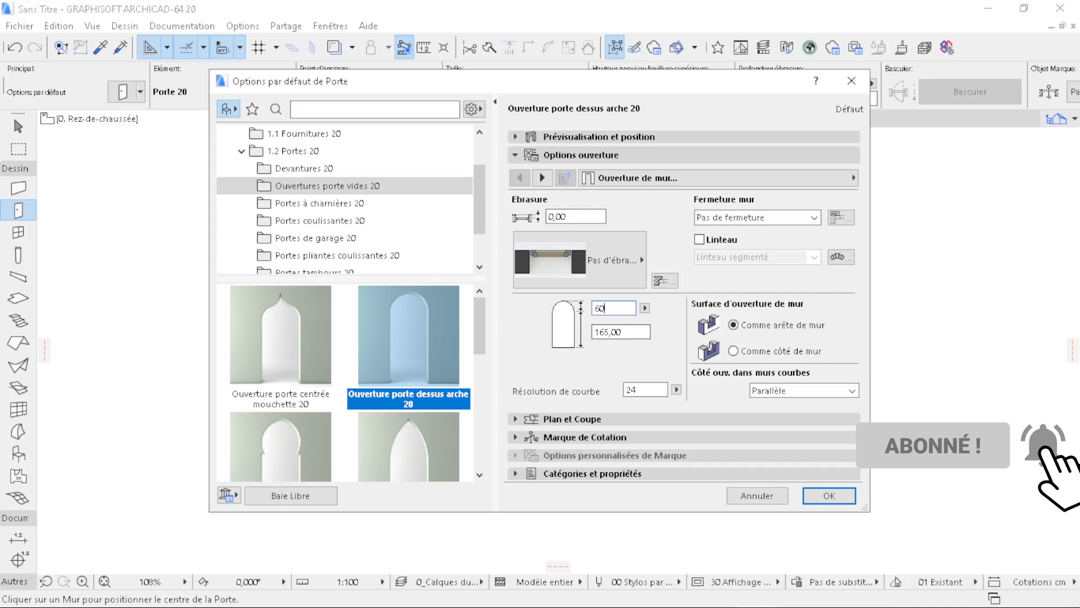
click(650, 375)
click(619, 333)
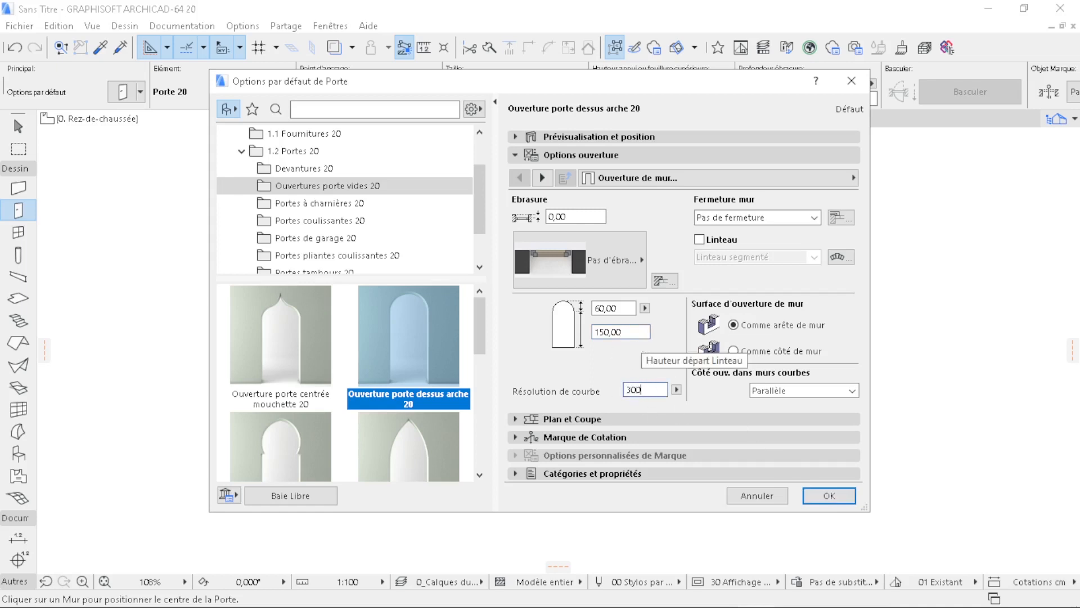
click(828, 495)
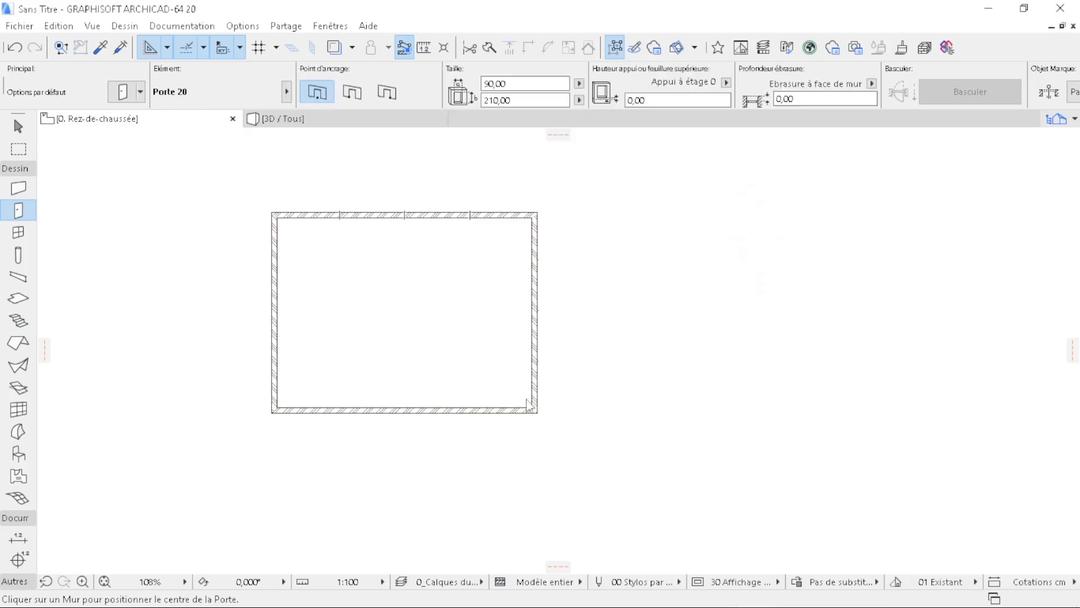
Step: Place the arched door opening in the lower wall near its left corner and view it in 3D
click(344, 400)
click(352, 470)
click(346, 119)
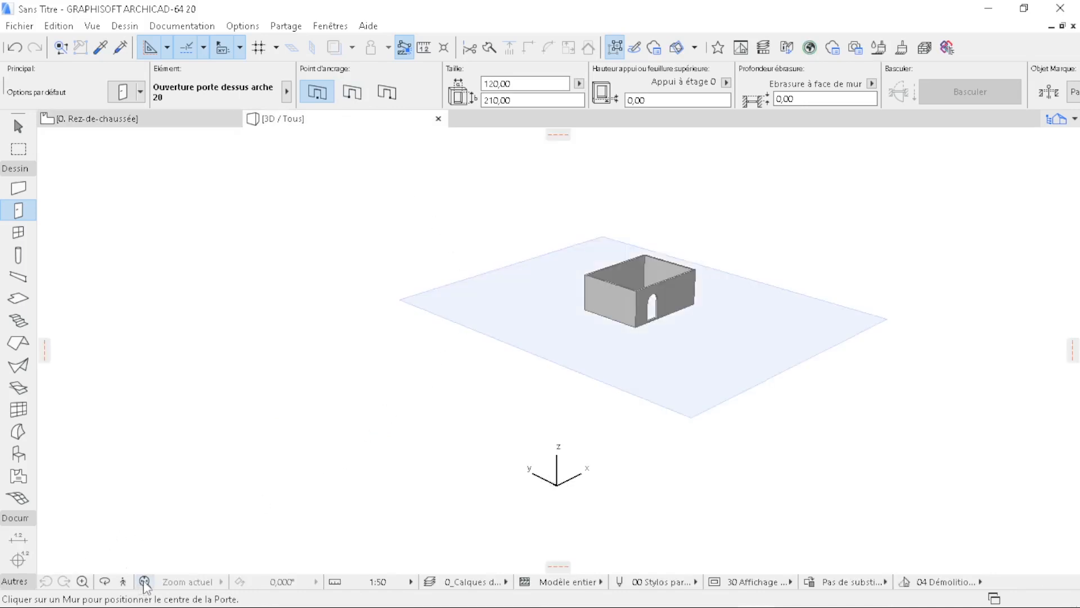
click(106, 584)
drag(758, 442, 828, 436)
scroll(745, 459, up, 2)
scroll(556, 363, down, 4)
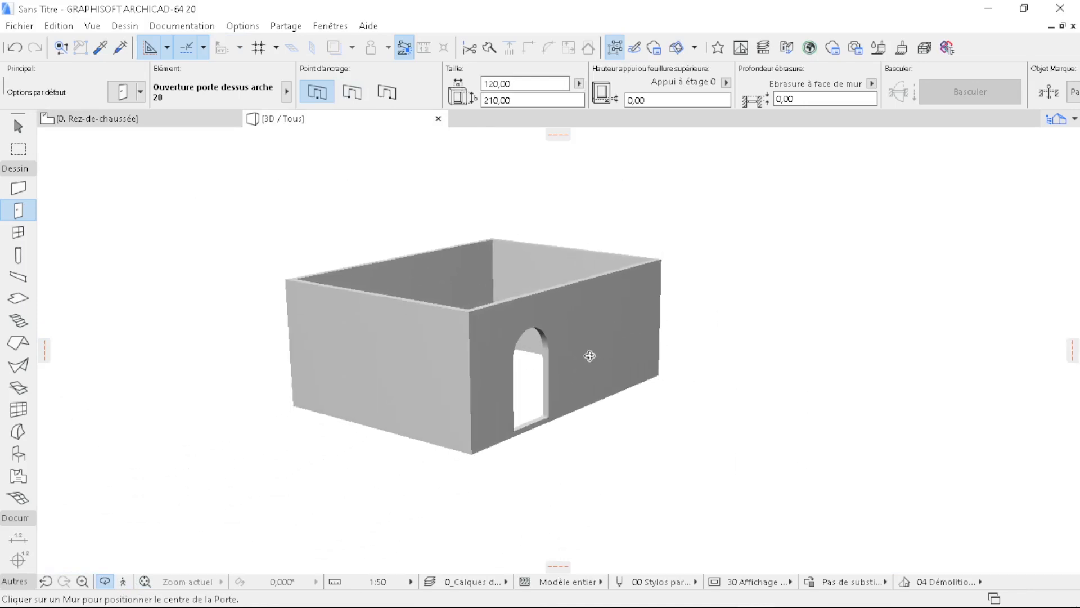
scroll(570, 378, up, 3)
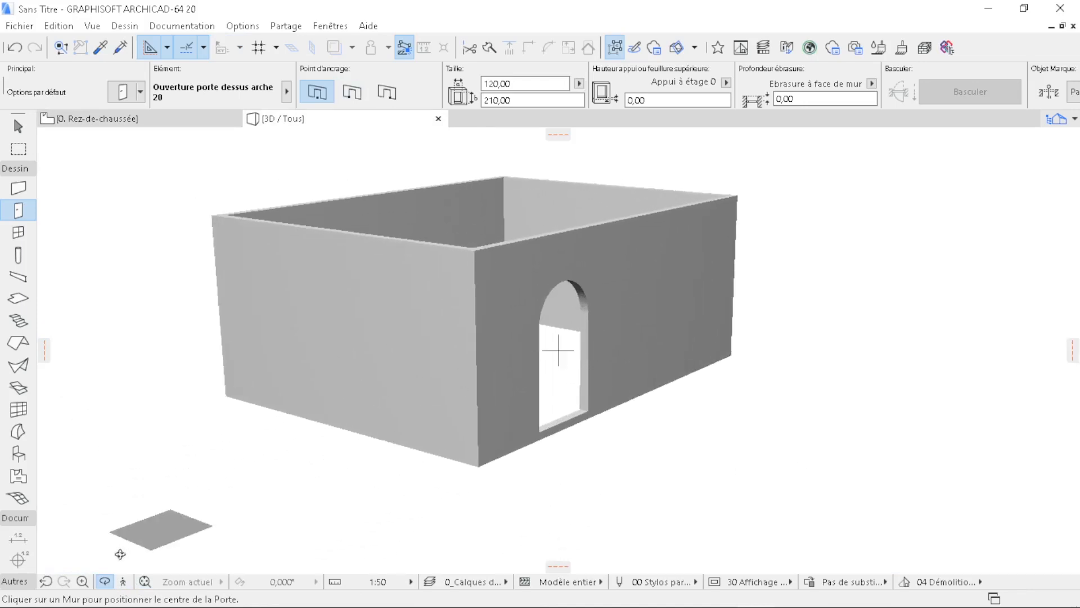
Step: On the ground-floor plan, choose the empty window opening "Ouverture fenêtre plusieurs côtés 20" as the window type
click(95, 118)
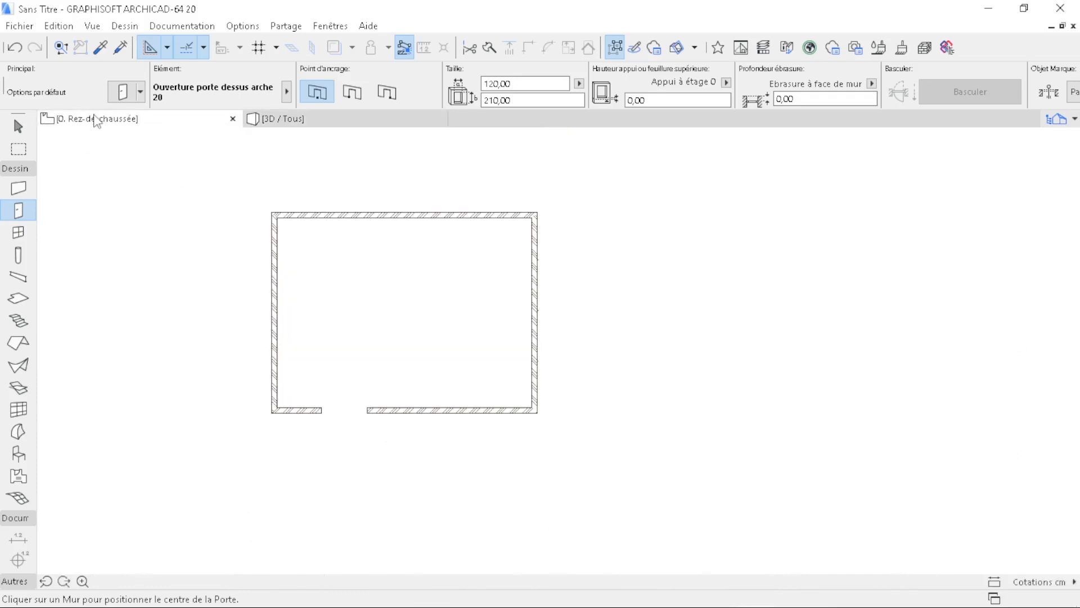
click(19, 238)
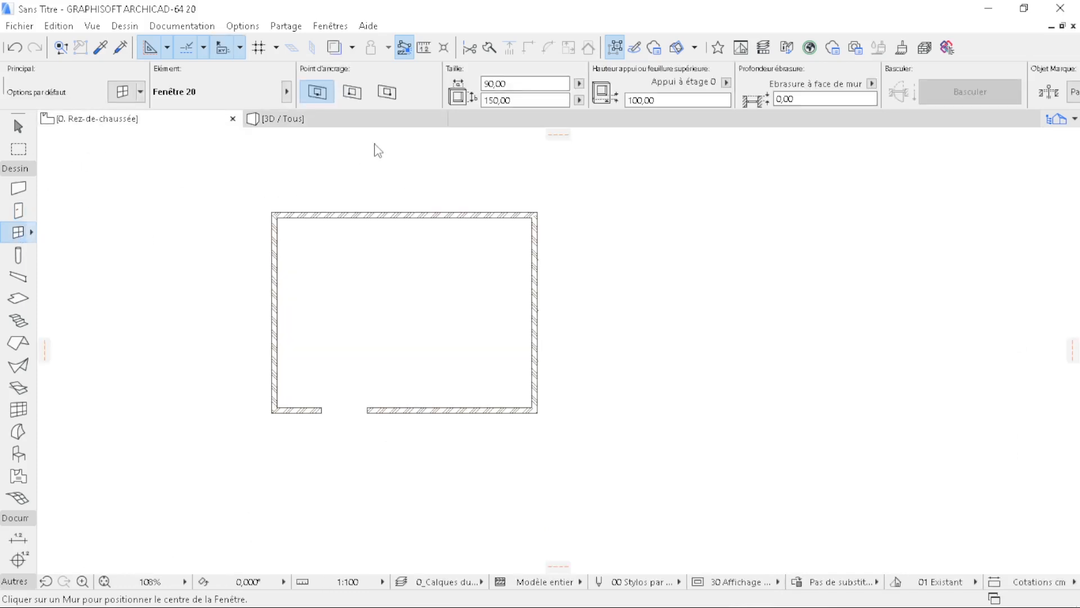
key(ctrl+t)
scroll(348, 152, down, 1)
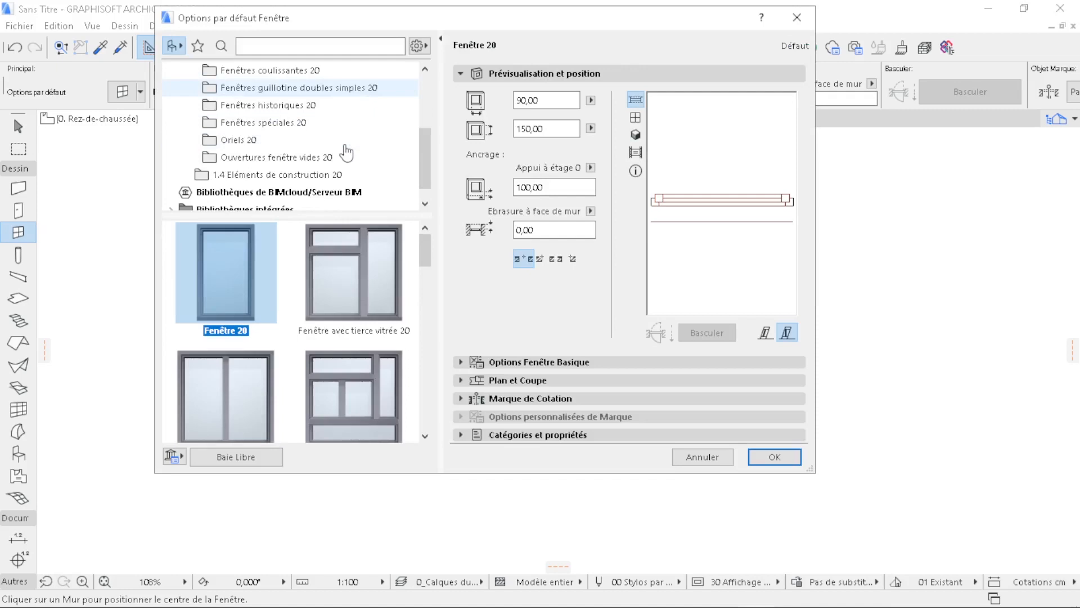
click(304, 162)
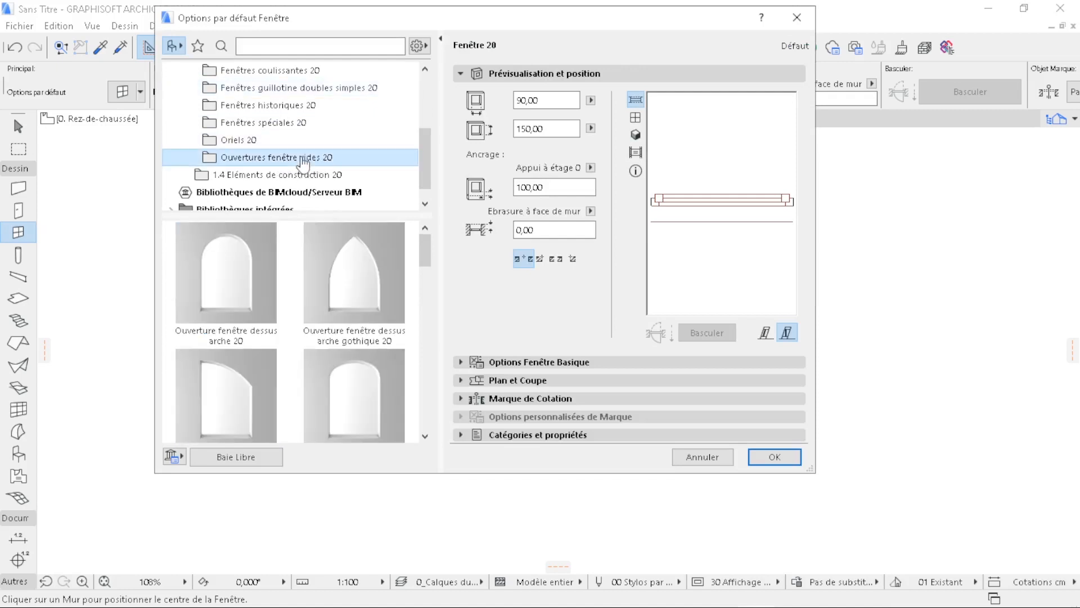
drag(428, 270, 444, 385)
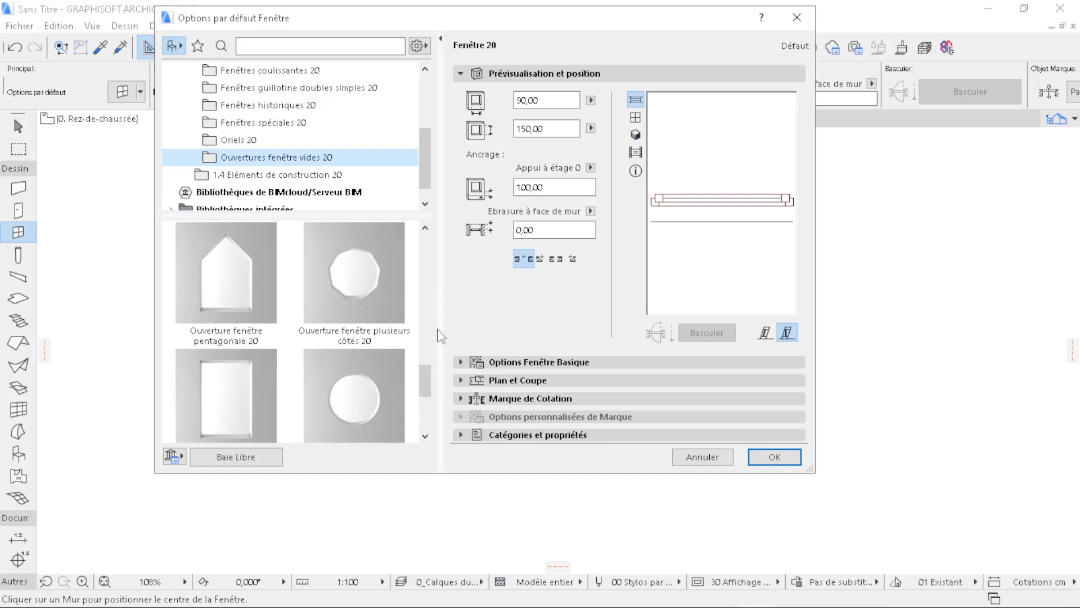
click(350, 287)
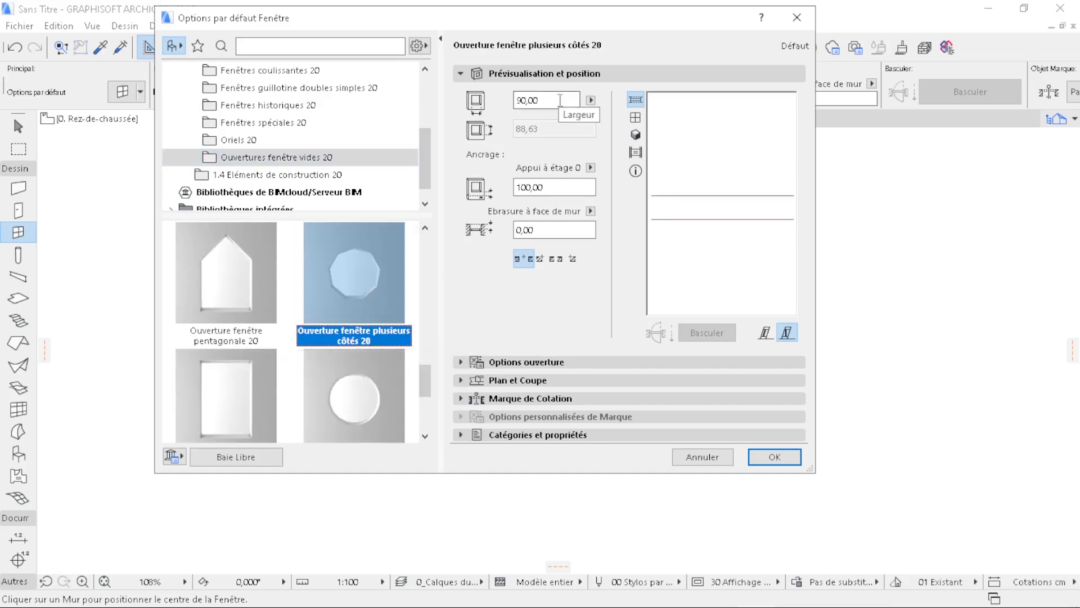
Step: Set the multi-sided window opening's width to 100 cm and place it in the lower wall, right of the door opening
drag(552, 100, 510, 101)
key(BackSpace)
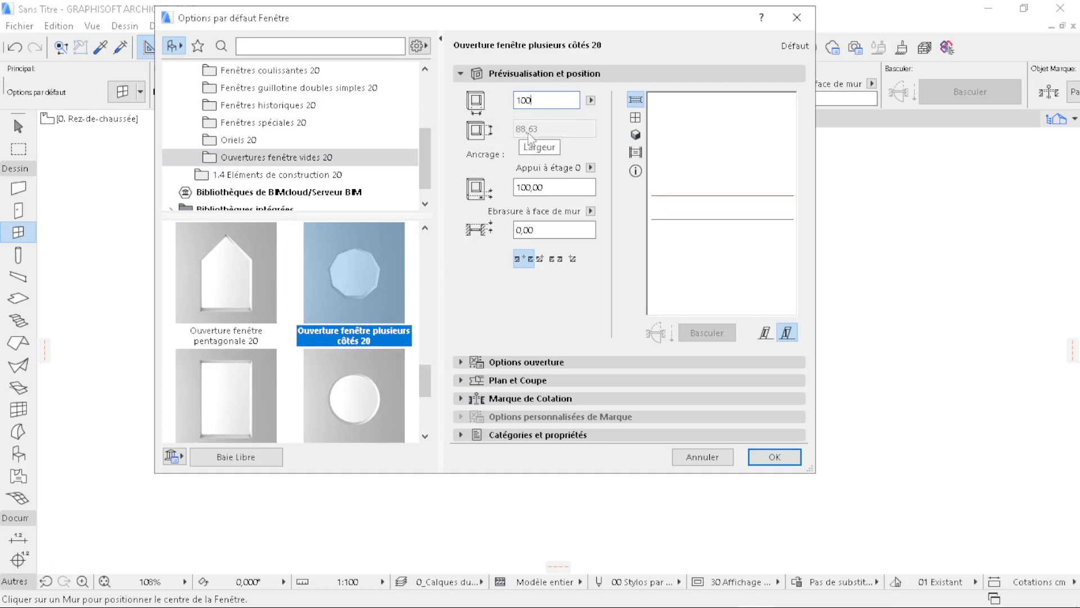
click(550, 187)
drag(550, 188, 497, 194)
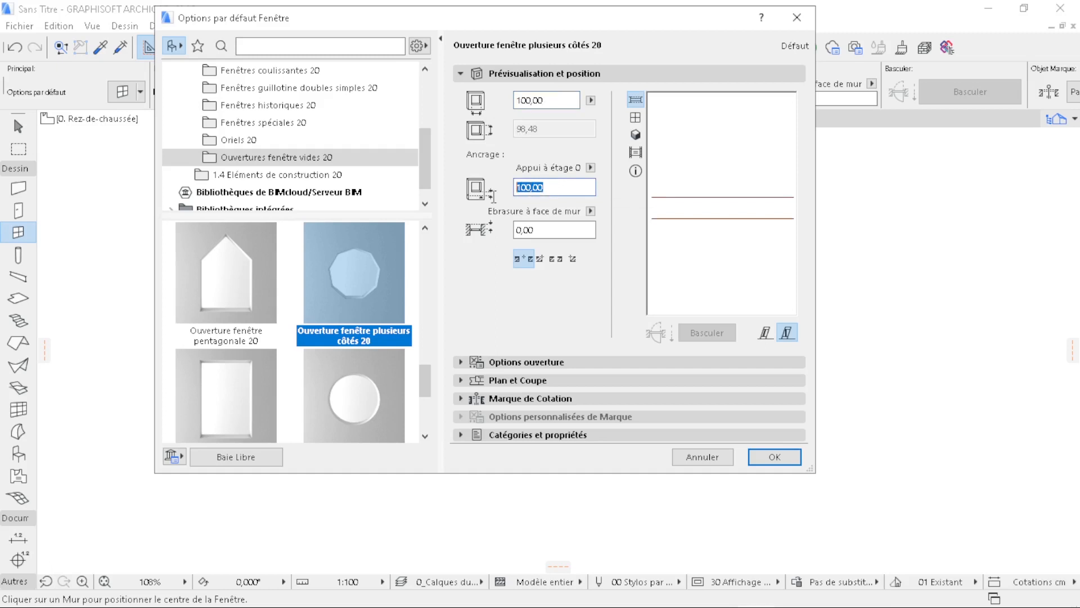
click(560, 192)
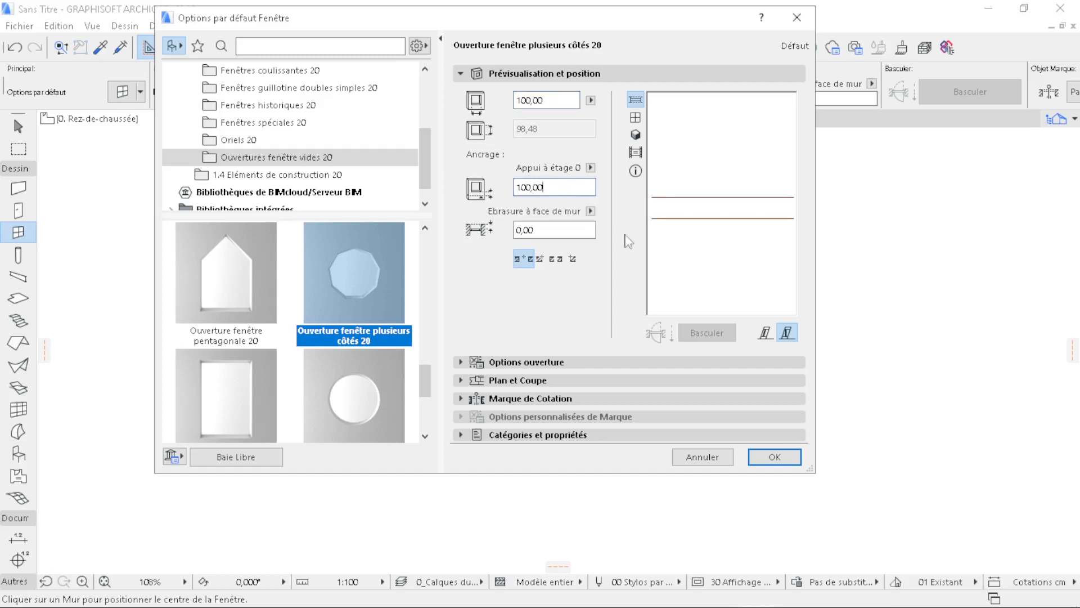
click(788, 462)
click(454, 406)
click(466, 443)
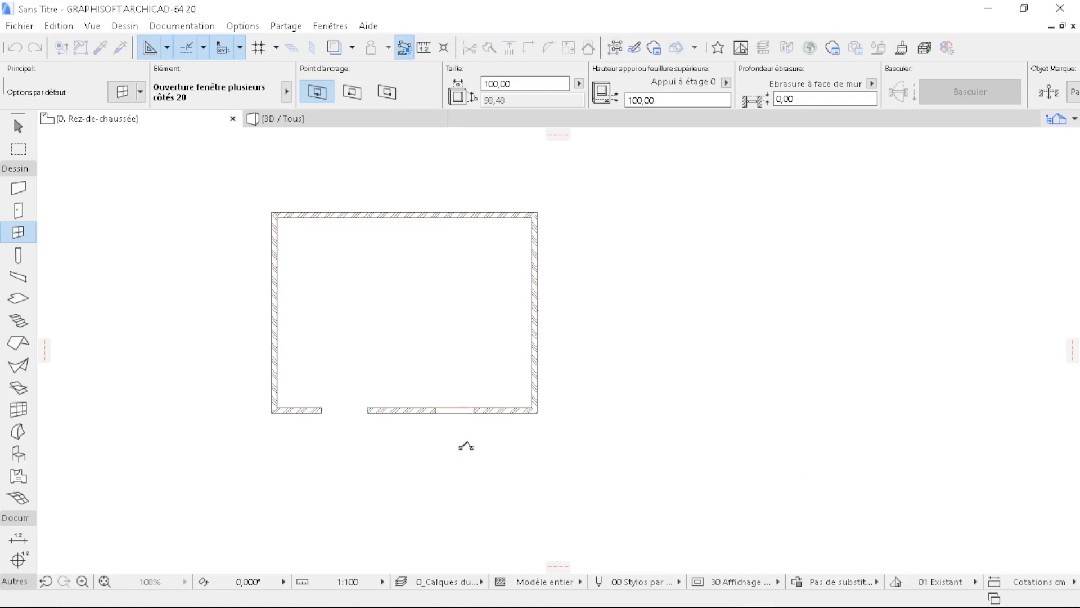
Step: Examine the polygonal window and arched door openings in 3D, up close and from several angles
click(352, 120)
shift+middle_drag(555, 350, 593, 357)
scroll(495, 367, up, 8)
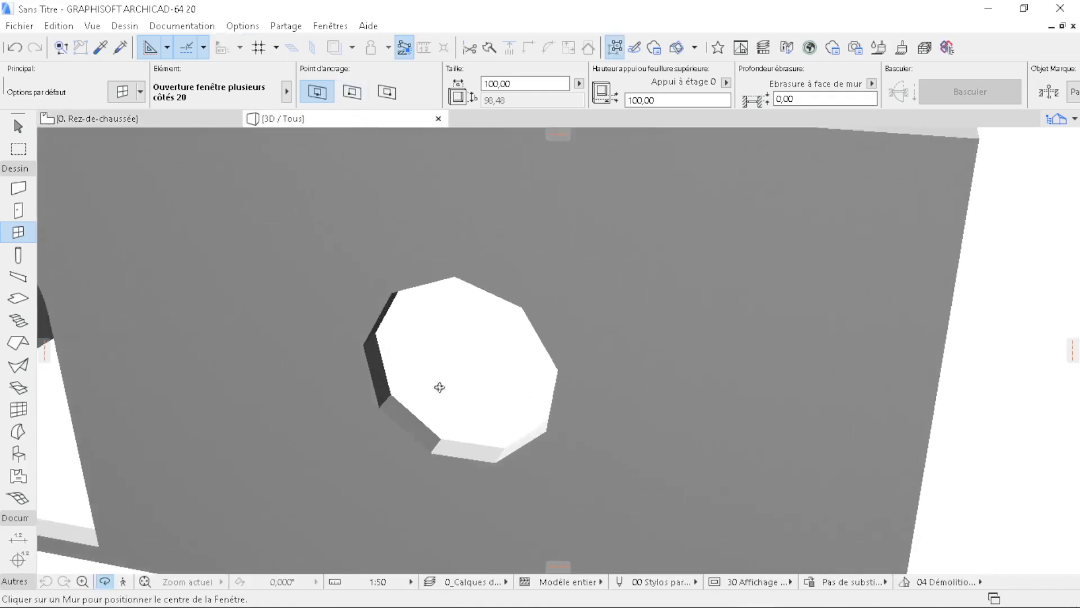
scroll(661, 400, down, 10)
shift+middle_drag(511, 441, 745, 299)
scroll(746, 299, up, 2)
shift+middle_drag(670, 348, 505, 383)
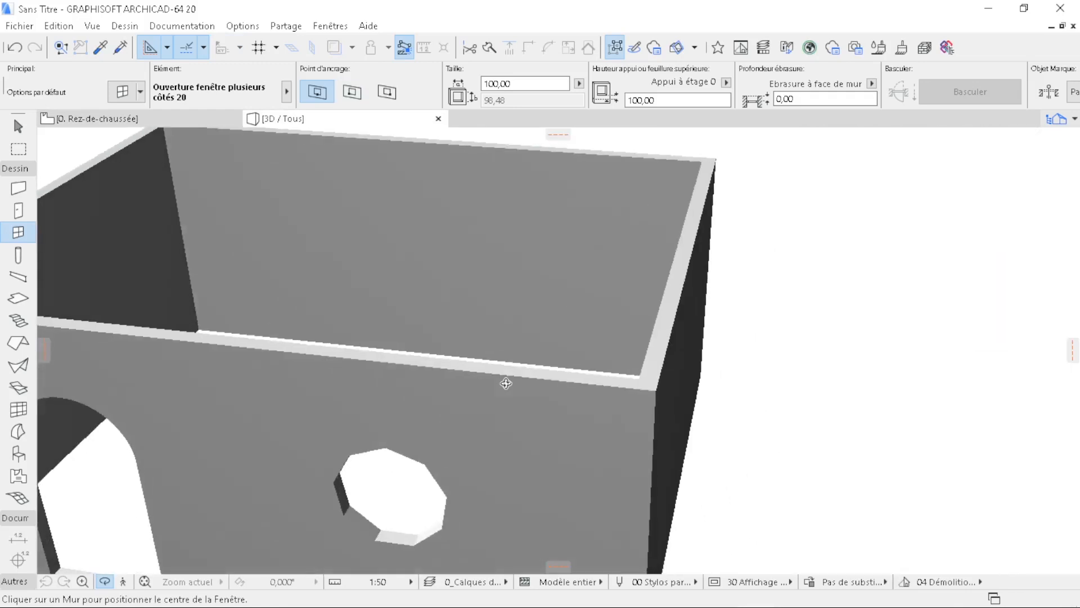
scroll(693, 273, down, 5)
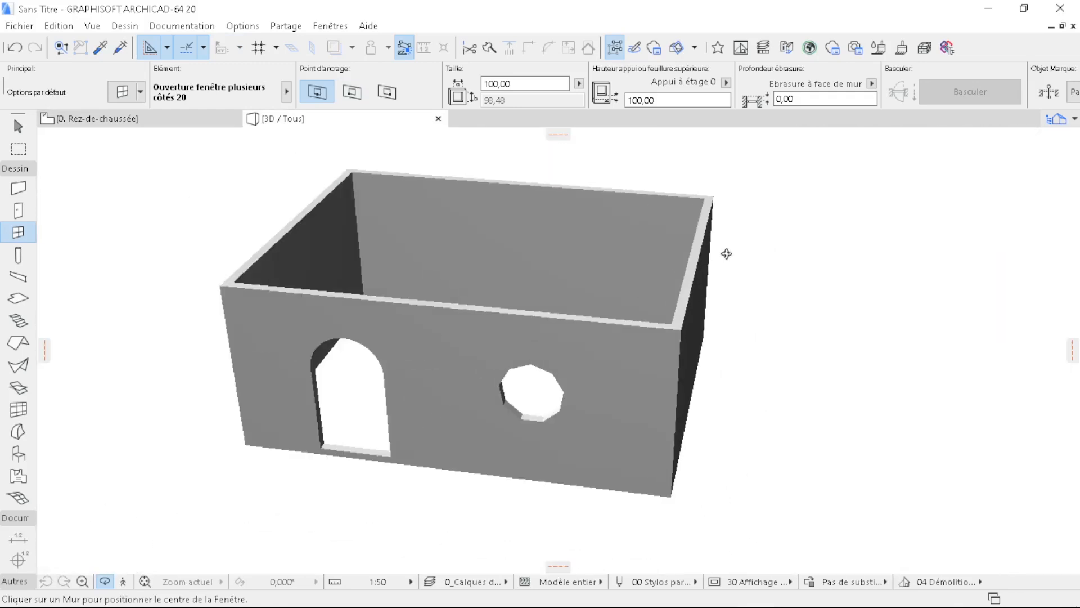
Step: Return to the ground-floor plan and open the east façade elevation from the "Est" marker
click(176, 129)
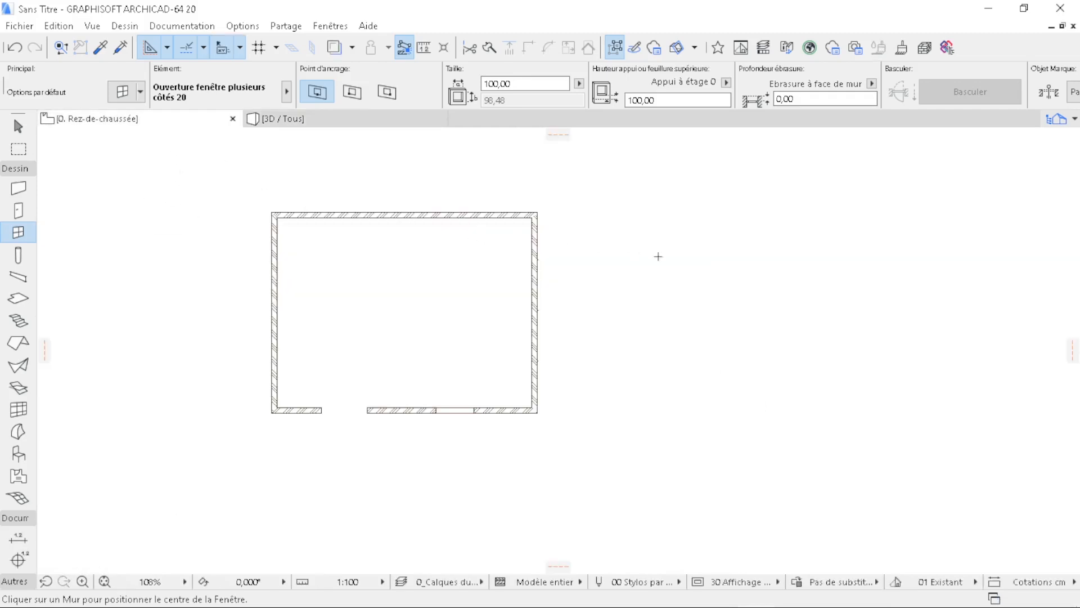
key(Escape)
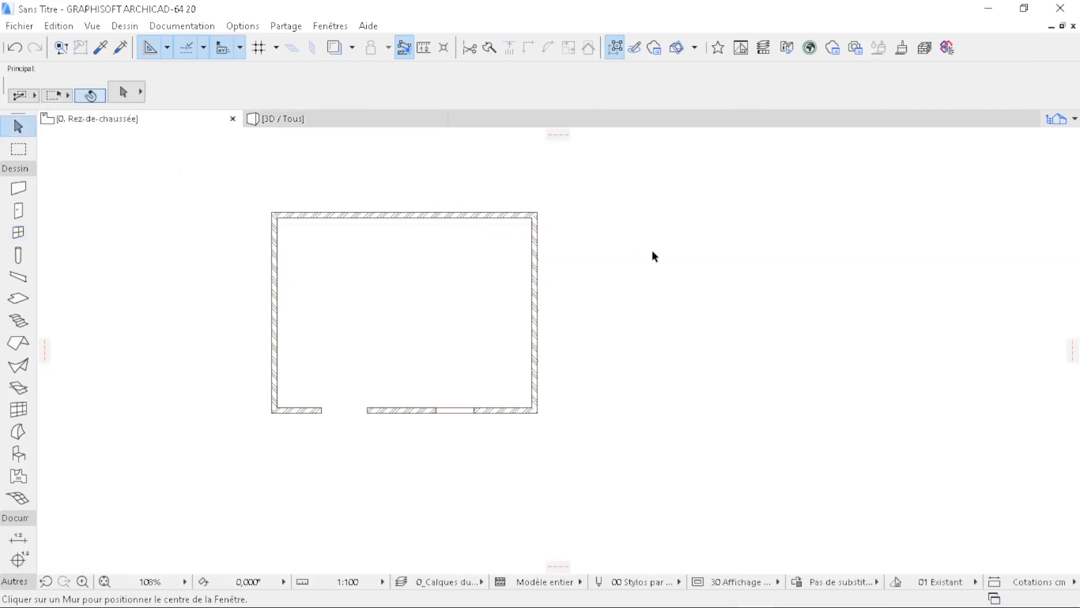
middle_drag(485, 333, 603, 350)
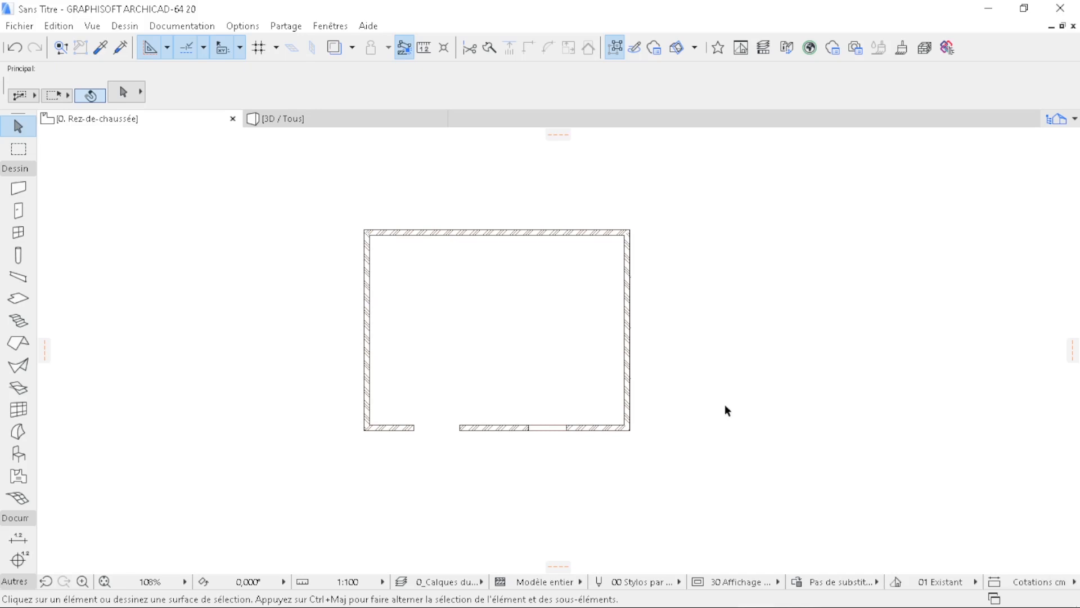
scroll(545, 352, down, 5)
middle_drag(557, 409, 535, 264)
middle_drag(535, 315, 511, 401)
scroll(770, 279, up, 5)
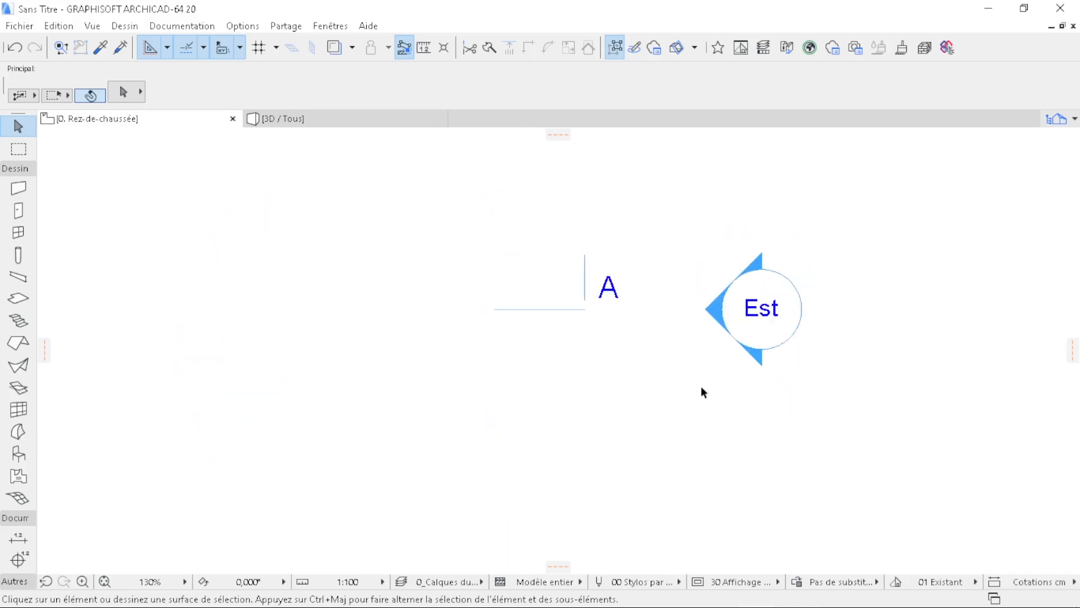
click(783, 297)
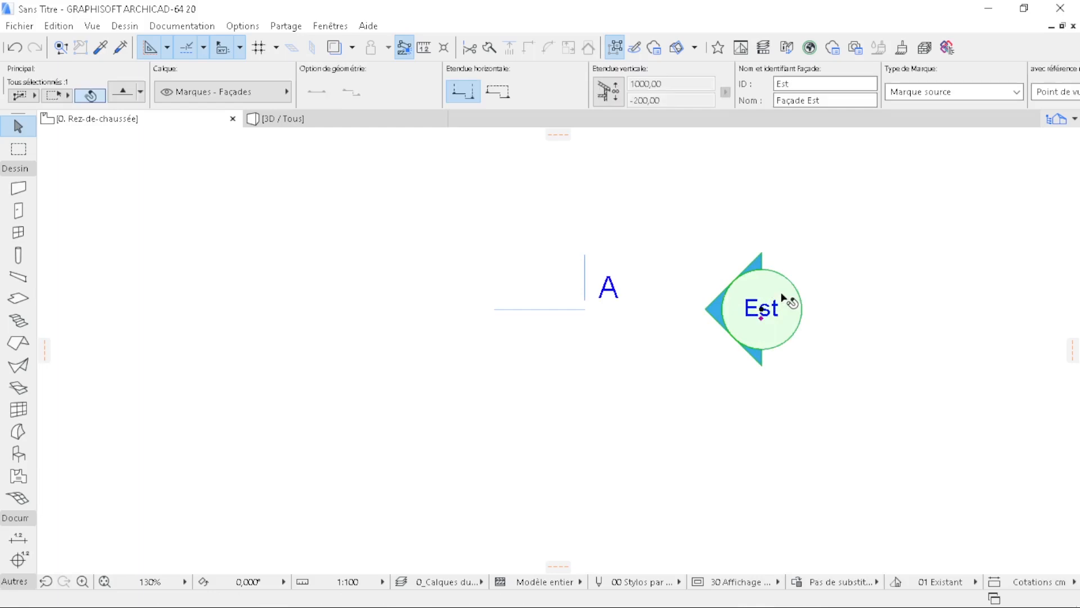
right_click(783, 297)
click(815, 251)
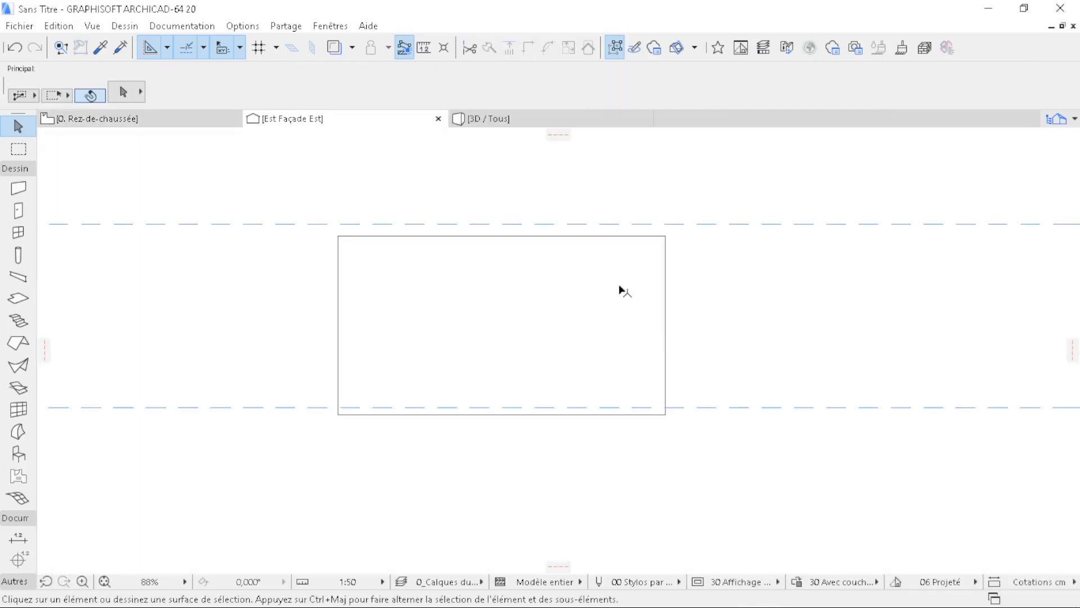
scroll(610, 269, up, 2)
middle_drag(537, 324, 575, 315)
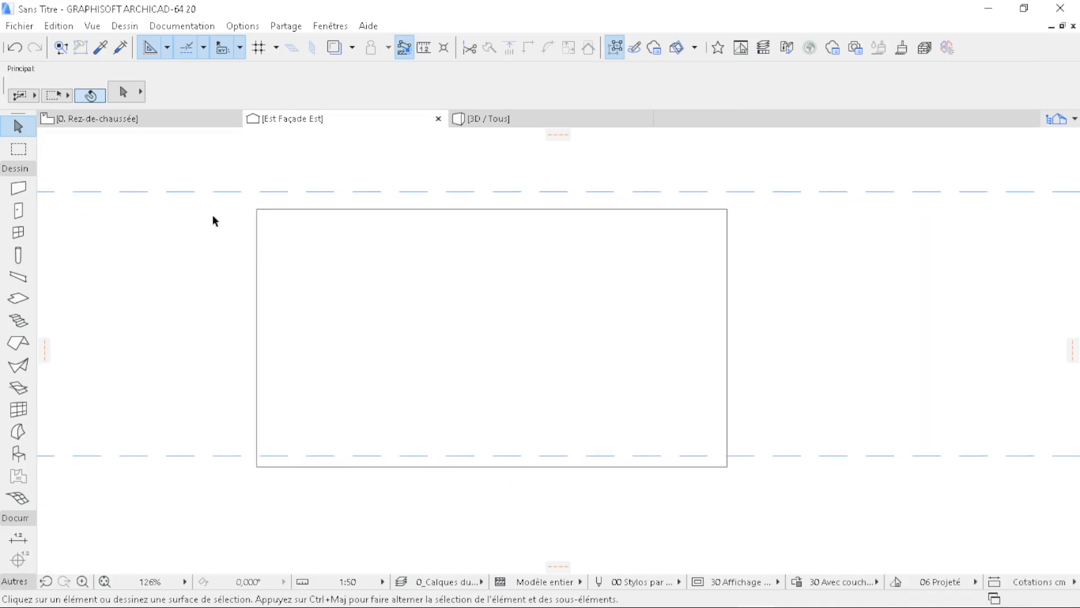
Step: Draw a closed five-pointed star polyline freehand in the east façade, in the empty space right of the wall outline
scroll(380, 270, down, 3)
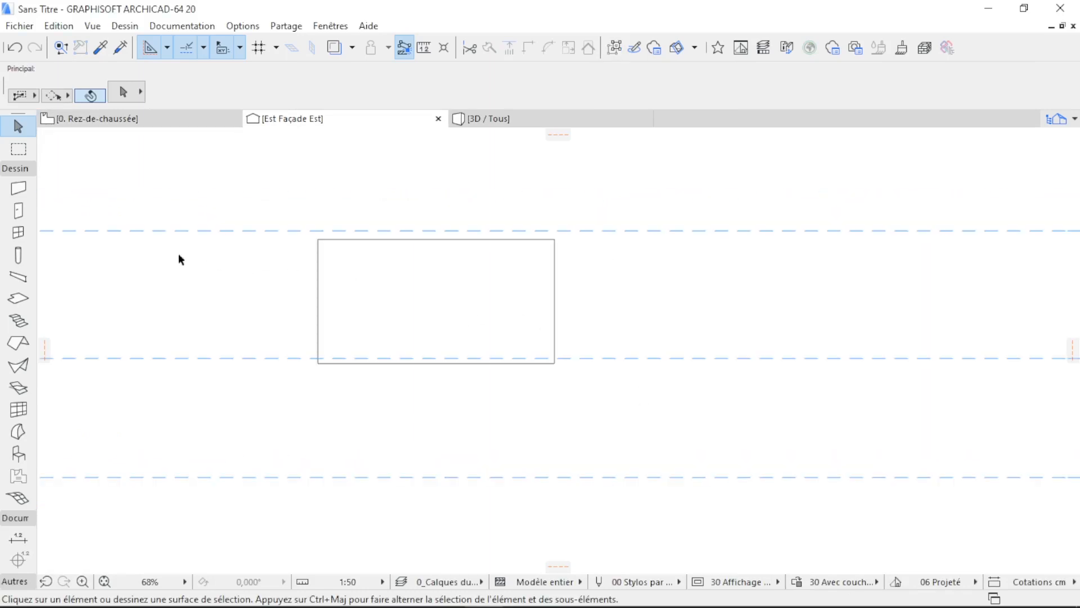
click(17, 168)
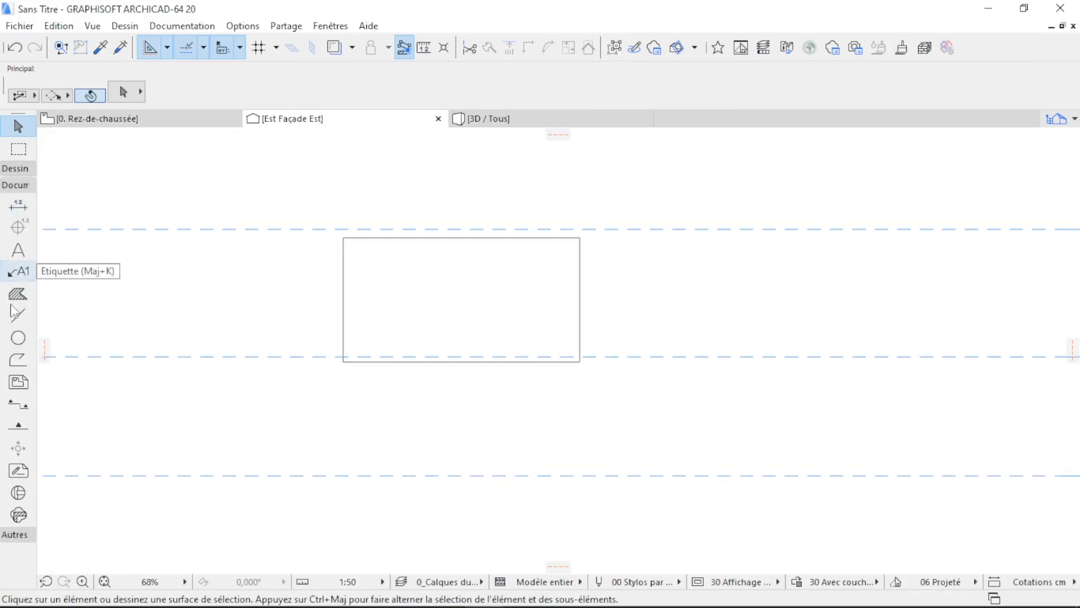
click(18, 359)
scroll(666, 272, up, 3)
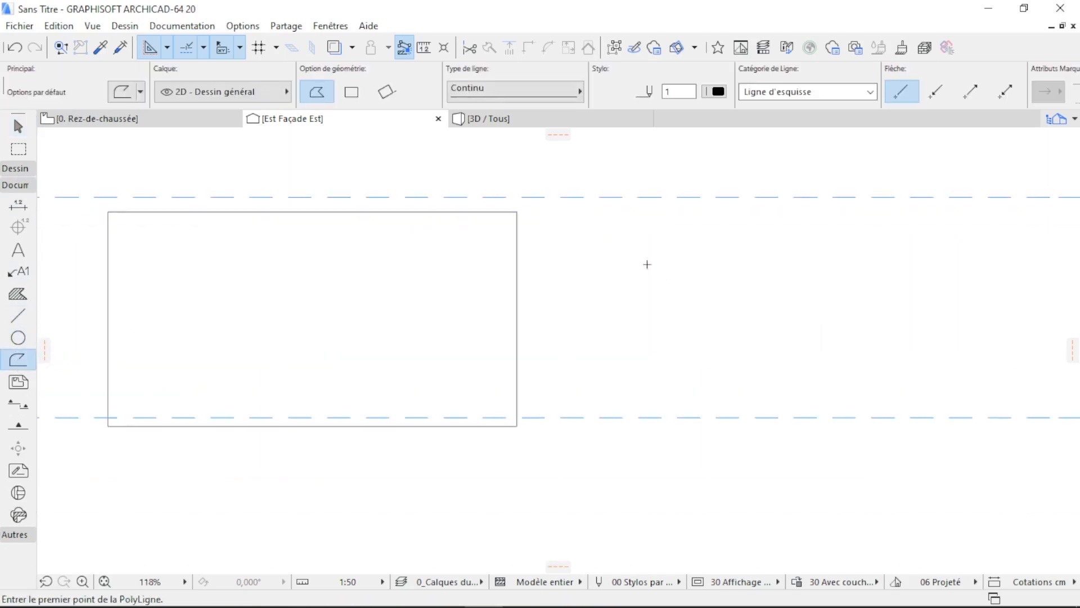
click(640, 275)
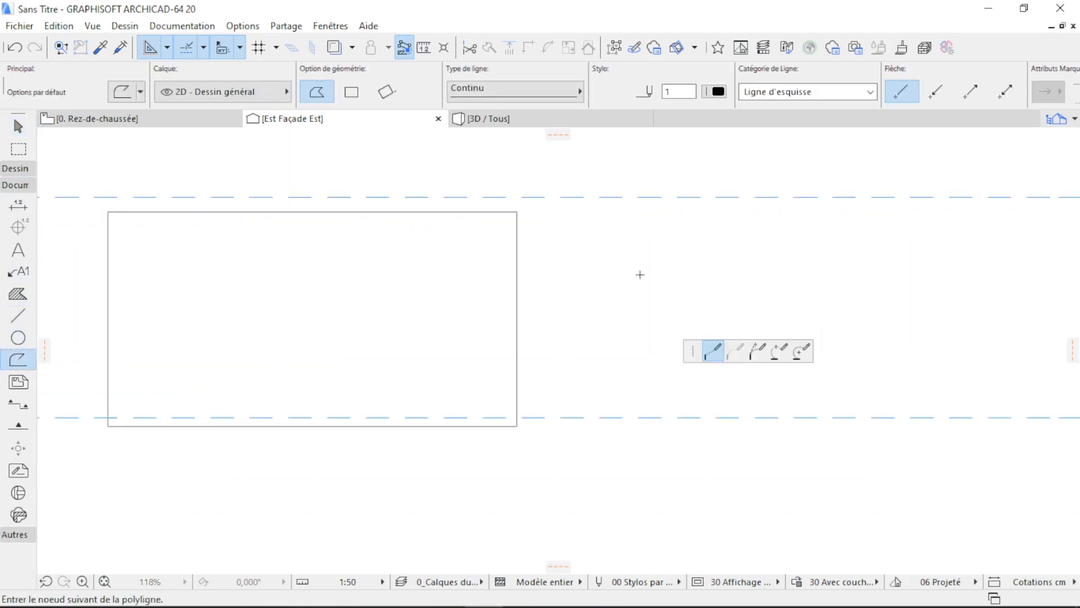
click(615, 300)
click(584, 299)
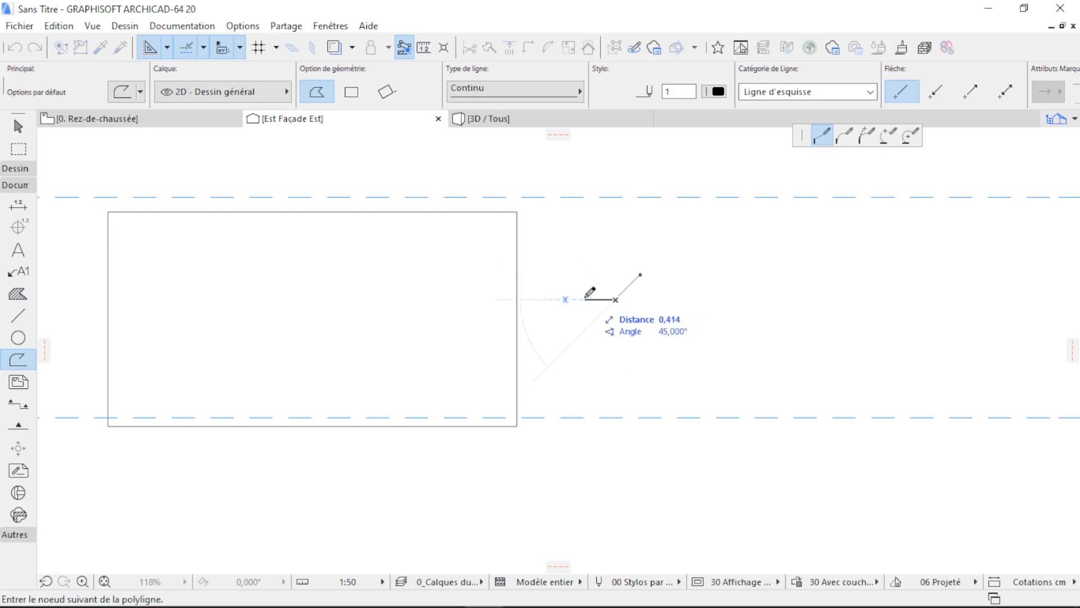
click(615, 331)
click(605, 365)
click(643, 337)
click(676, 360)
click(657, 313)
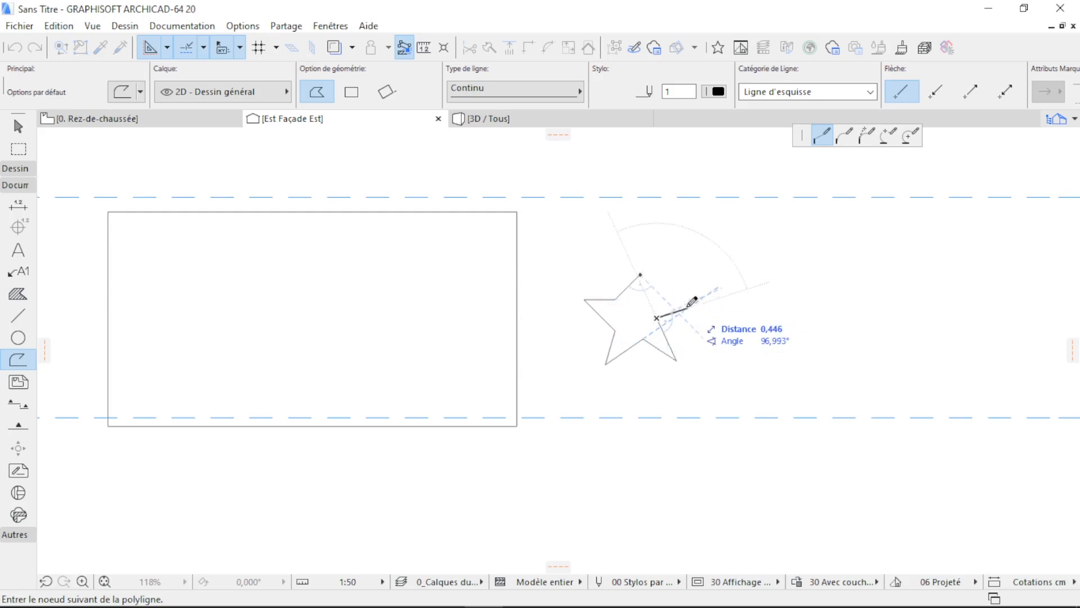
click(687, 307)
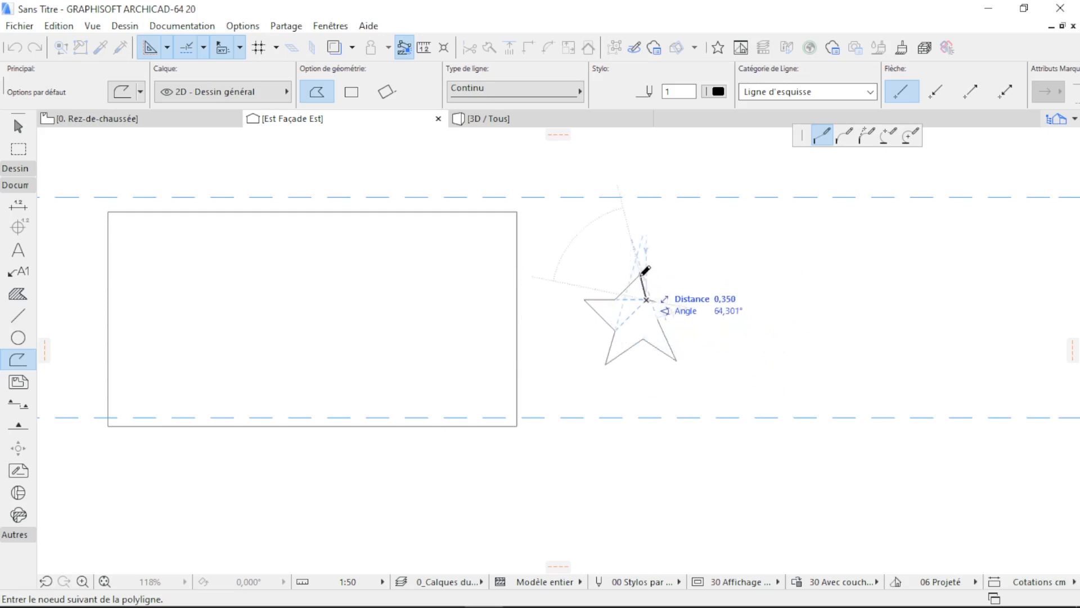
click(641, 275)
Step: Create a flat morph that fills the star outline with the Magic Wand, and select it
scroll(654, 313, up, 3)
middle_drag(648, 318, 597, 330)
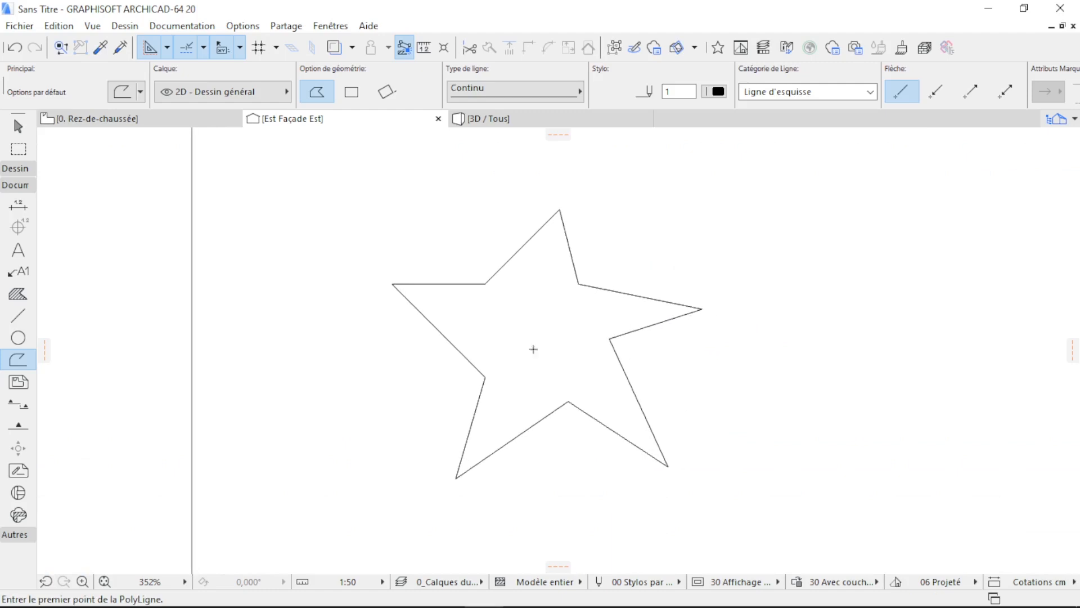
click(29, 171)
click(20, 431)
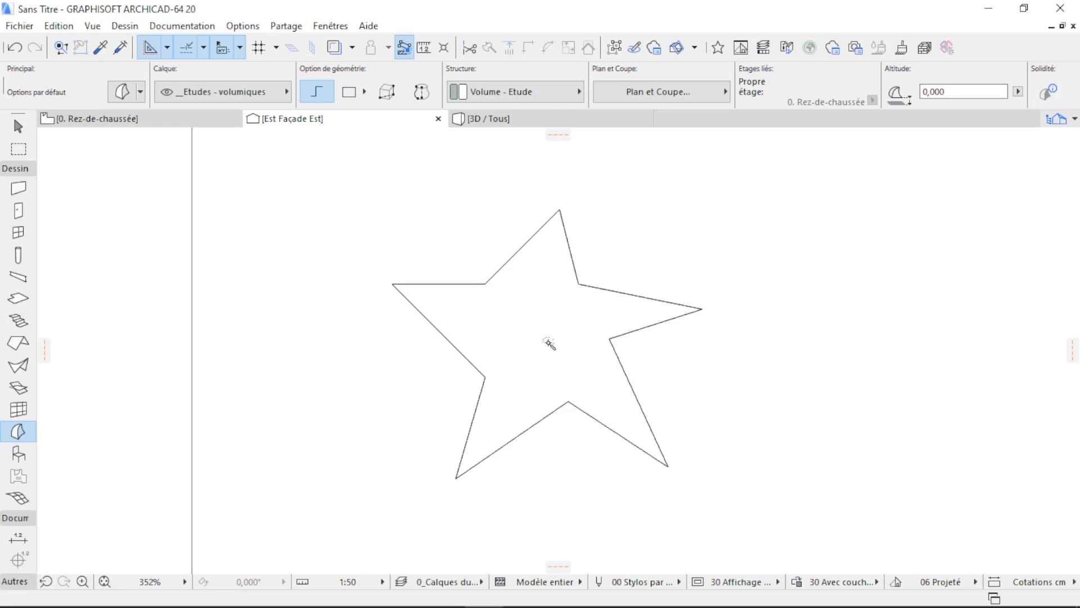
click(18, 129)
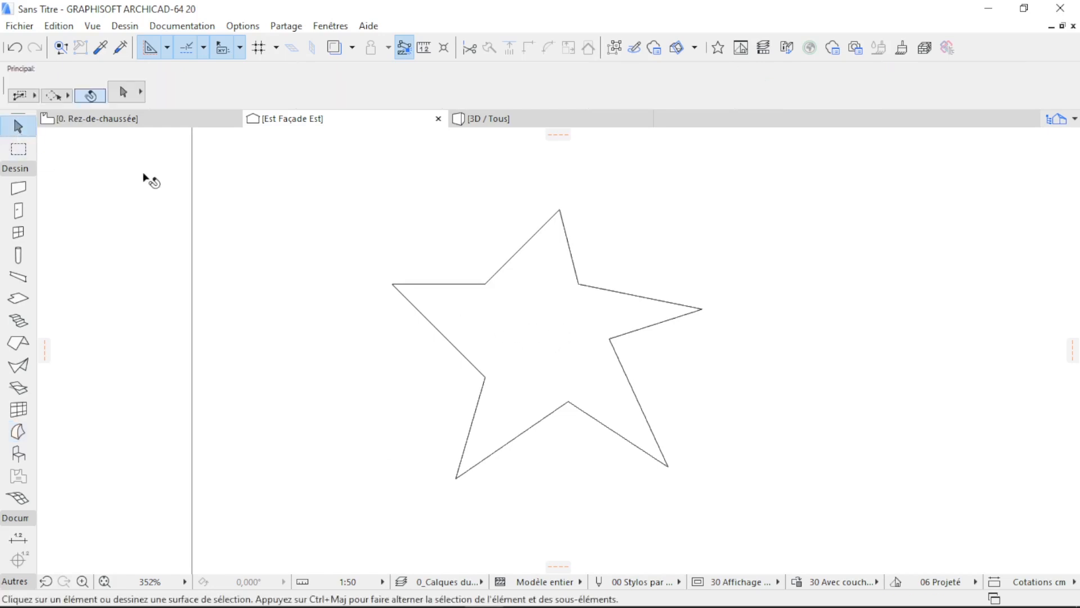
click(509, 329)
scroll(597, 322, down, 3)
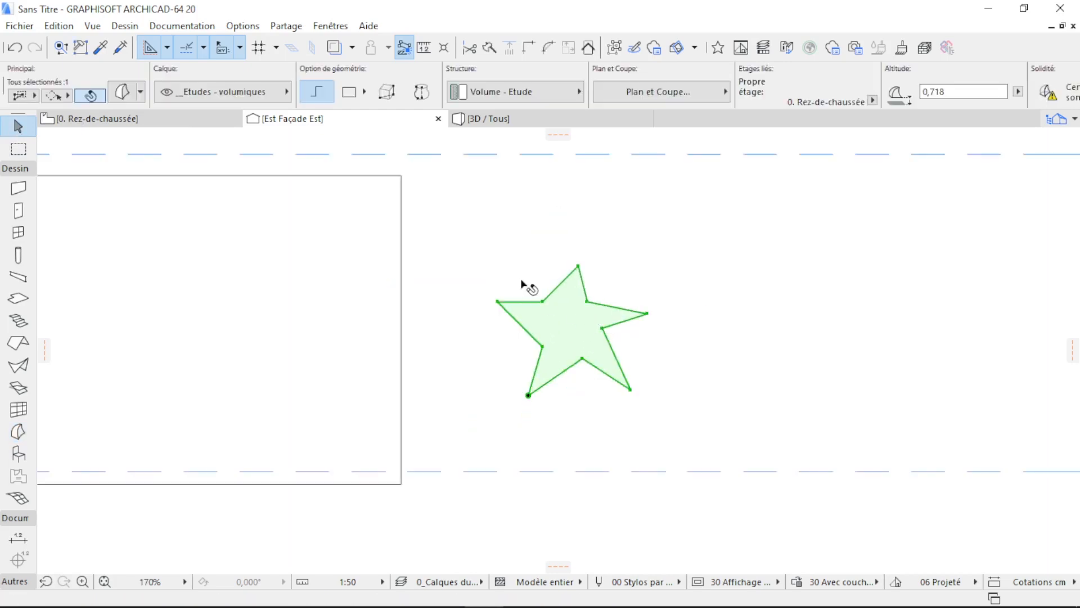
Step: Extrude the star morph in 3D by a distance of 40 cm, perpendicular to its face
click(531, 119)
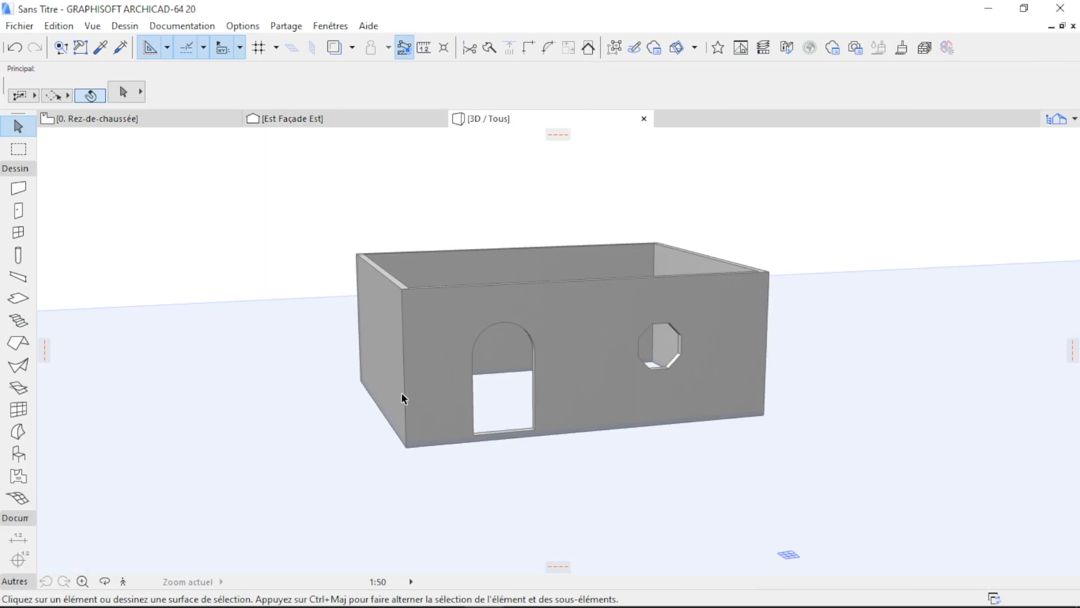
scroll(357, 384, down, 5)
scroll(938, 356, up, 1)
scroll(595, 369, up, 2)
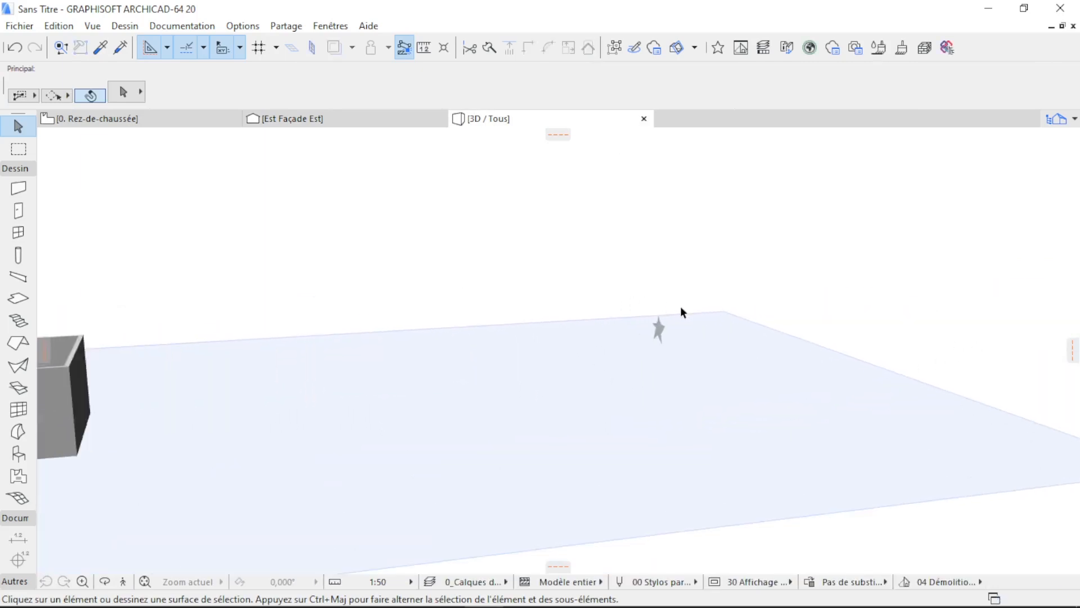
scroll(652, 347, up, 5)
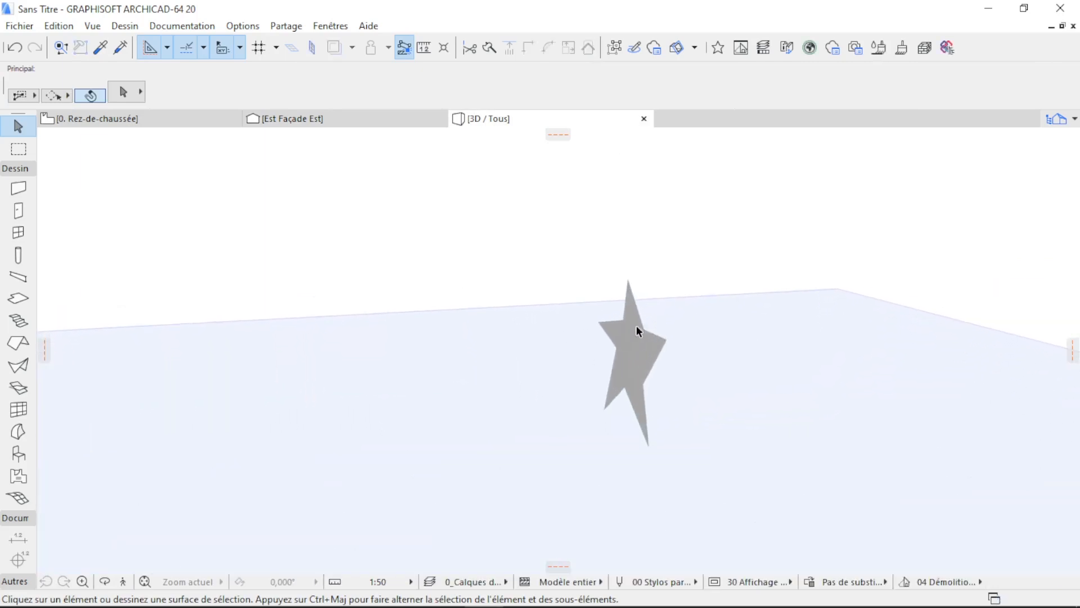
click(637, 350)
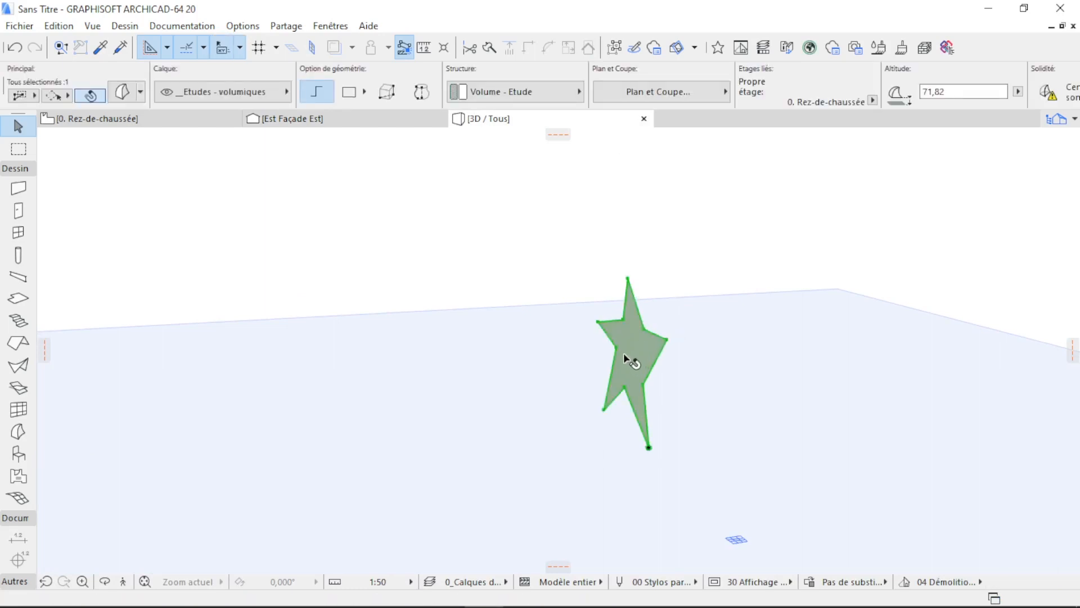
click(629, 360)
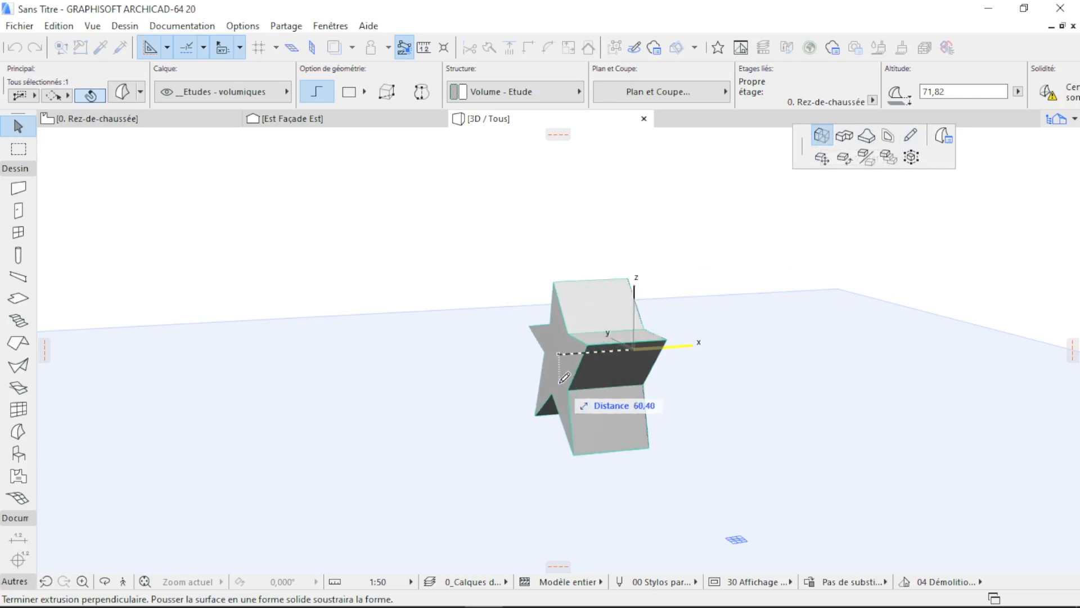
text(40)
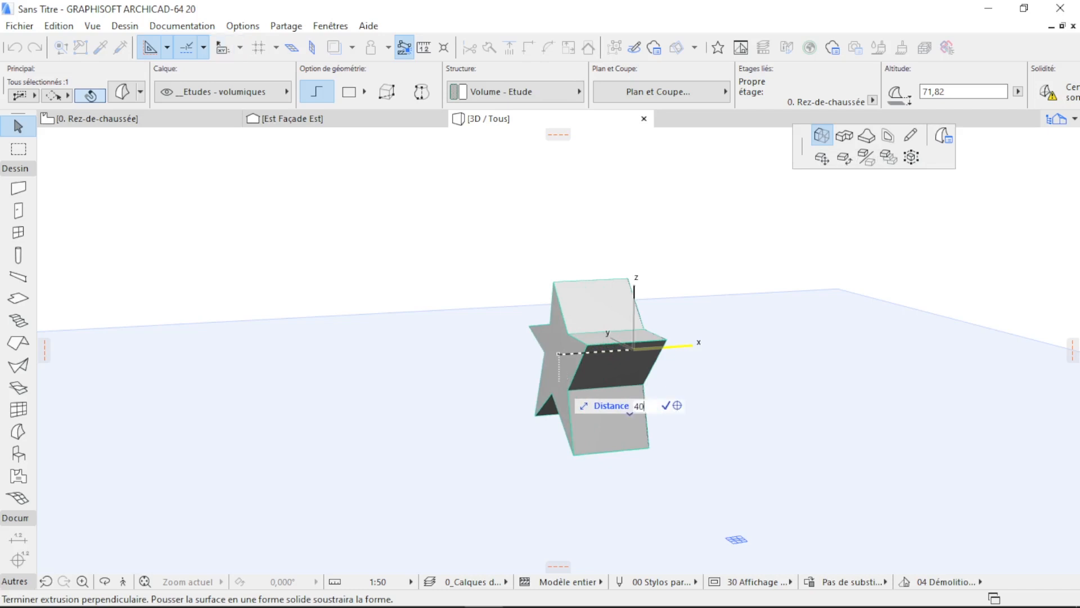
key(Return)
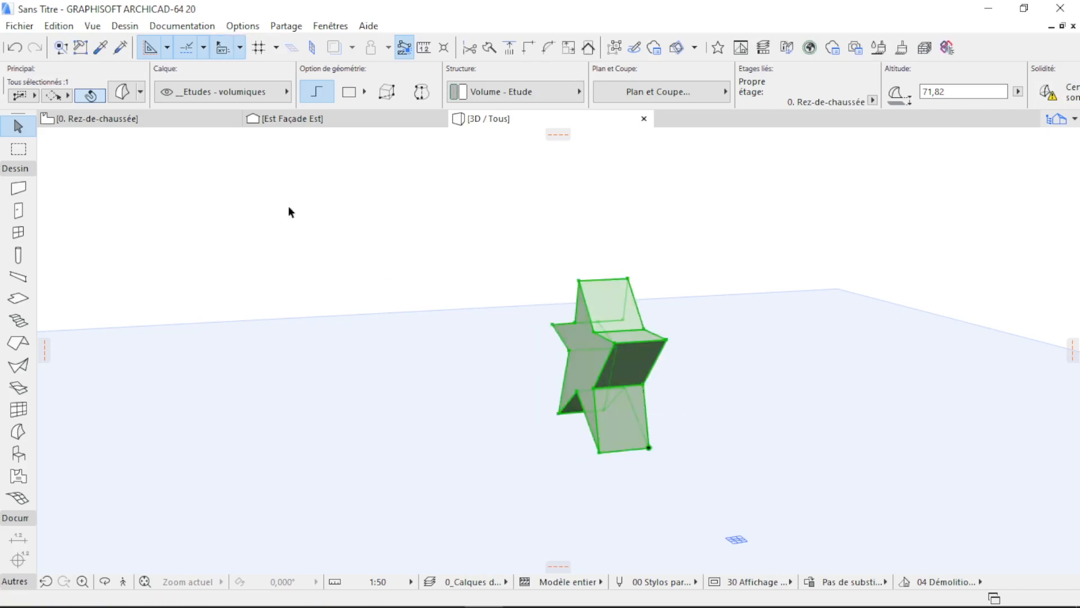
Step: Move the star morph on the ground-floor plan onto the room's right-hand wall so it passes through the wall's full thickness
click(202, 119)
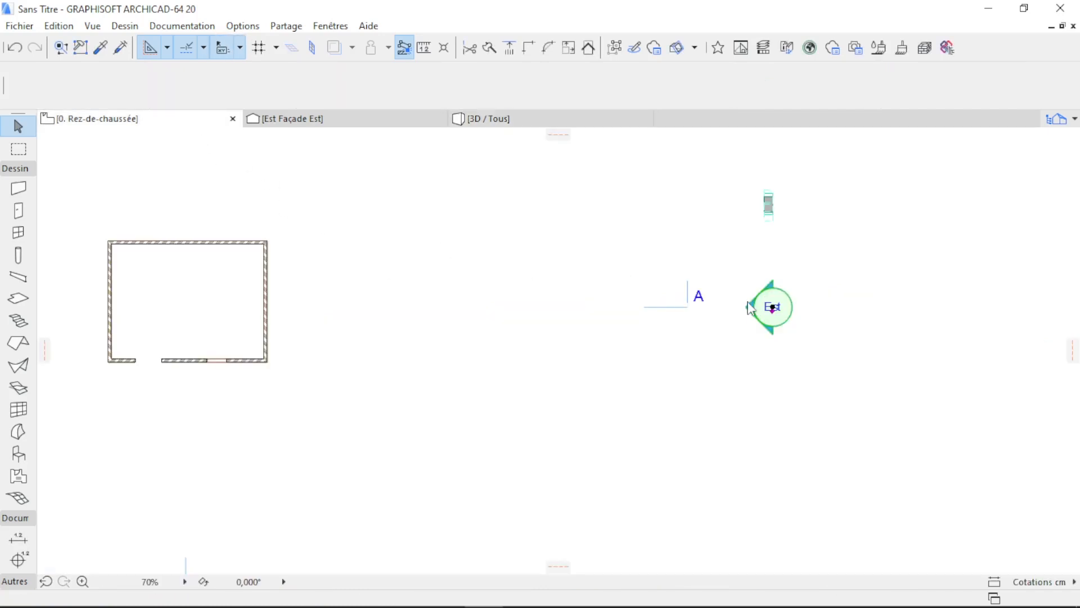
click(778, 199)
scroll(781, 194, up, 5)
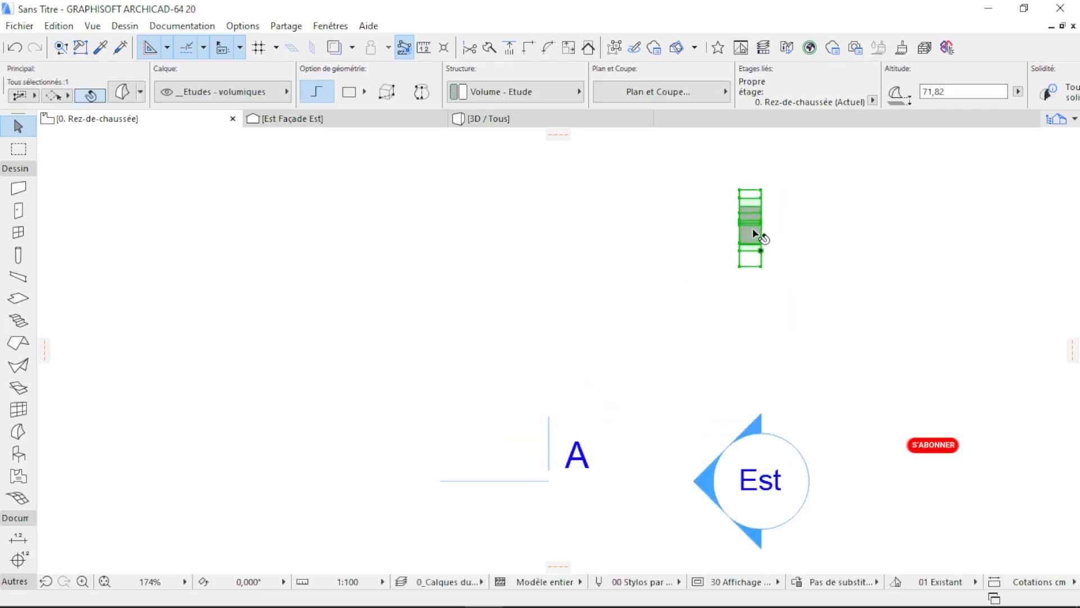
click(760, 250)
scroll(849, 242, down, 4)
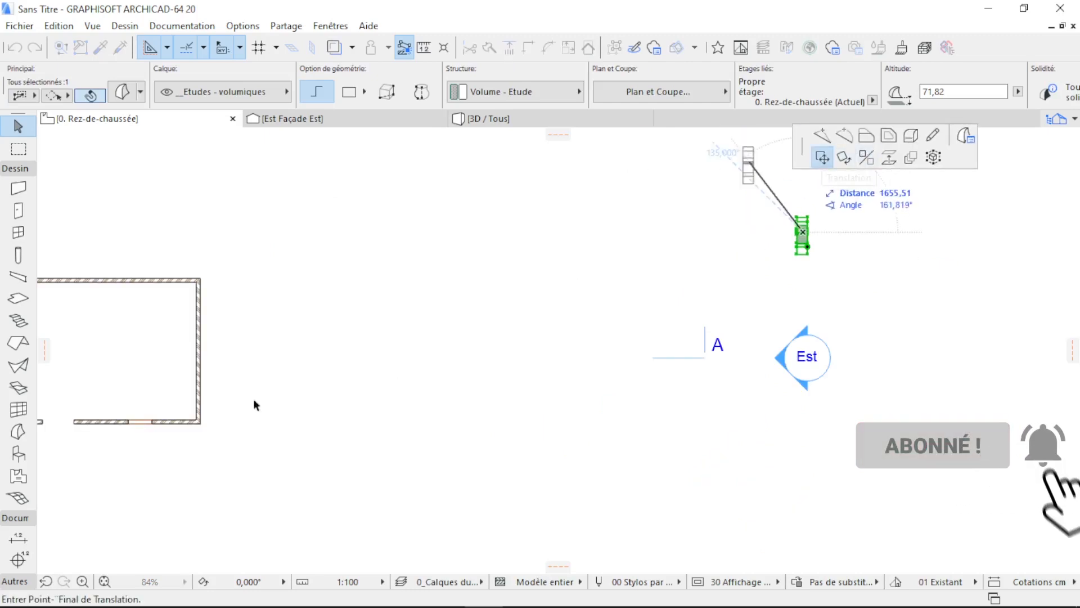
scroll(130, 351, up, 8)
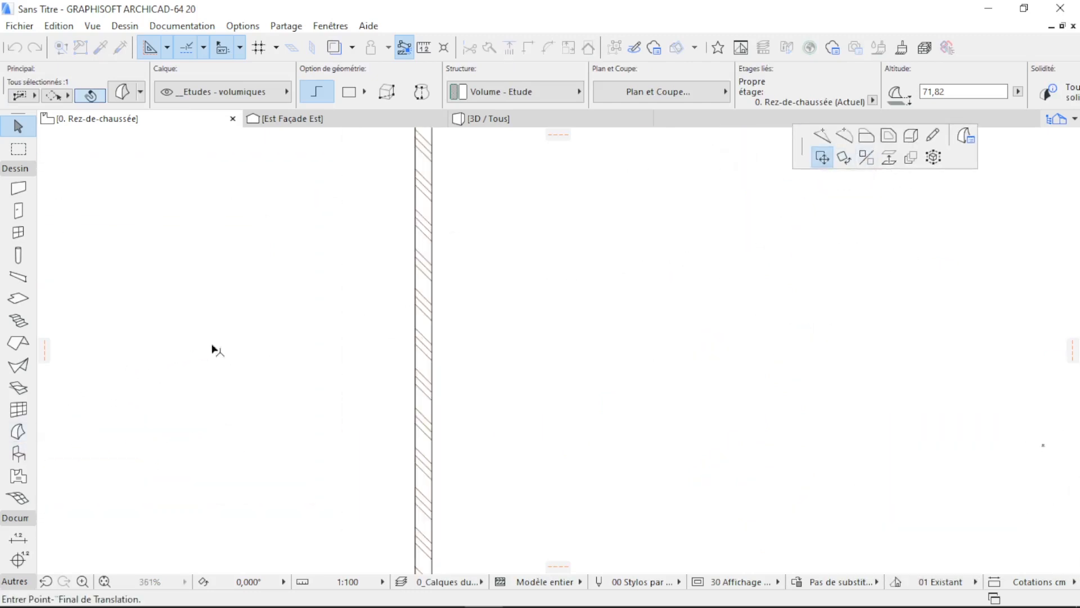
click(430, 298)
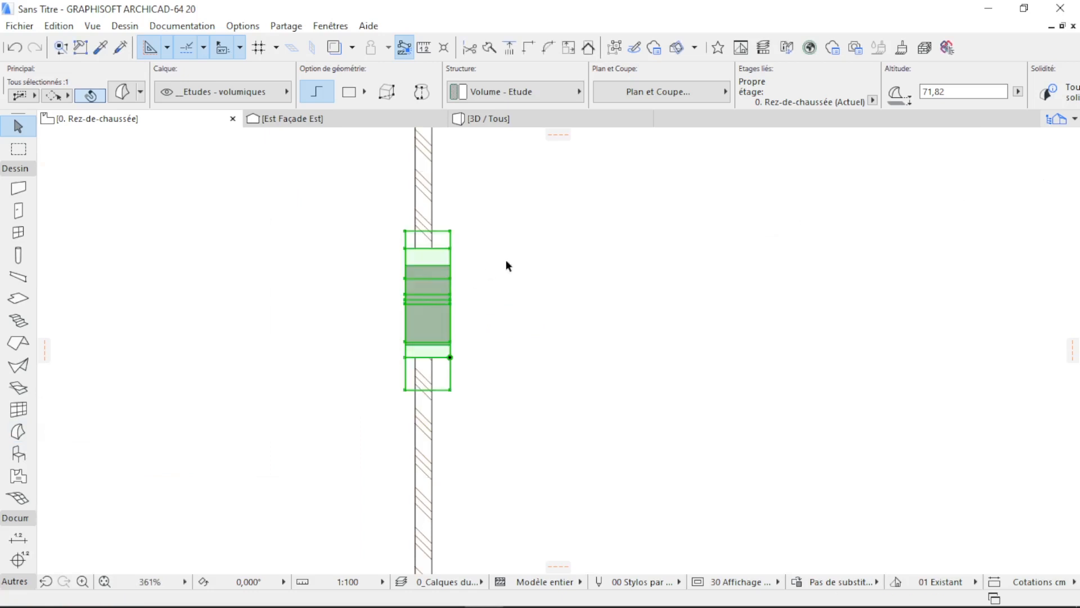
Step: Suspend grouping in 3D and convert only the wall crossed by the star into a morph
click(508, 120)
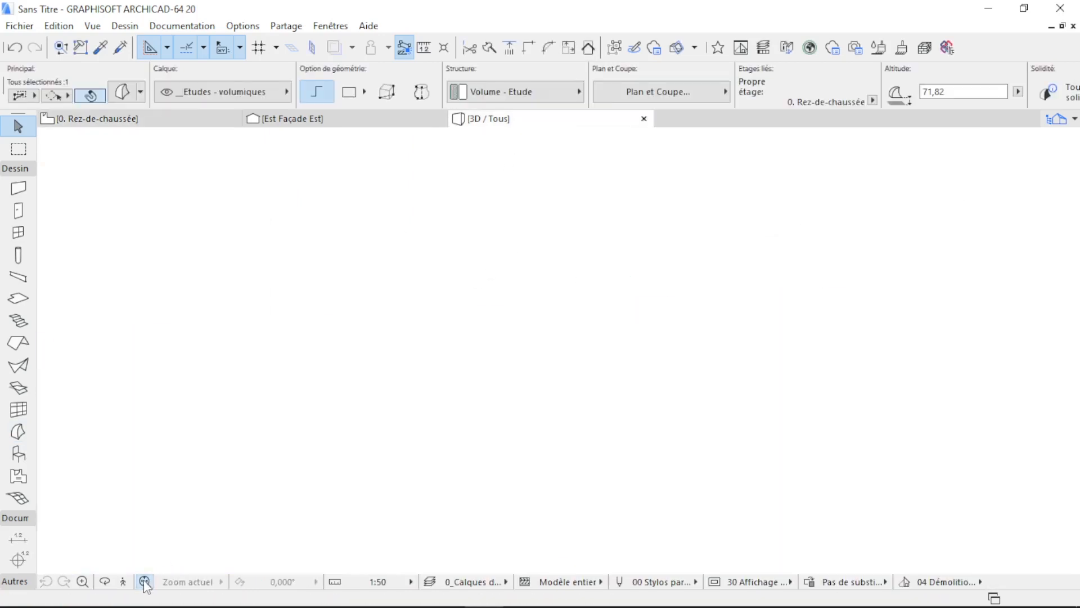
click(144, 582)
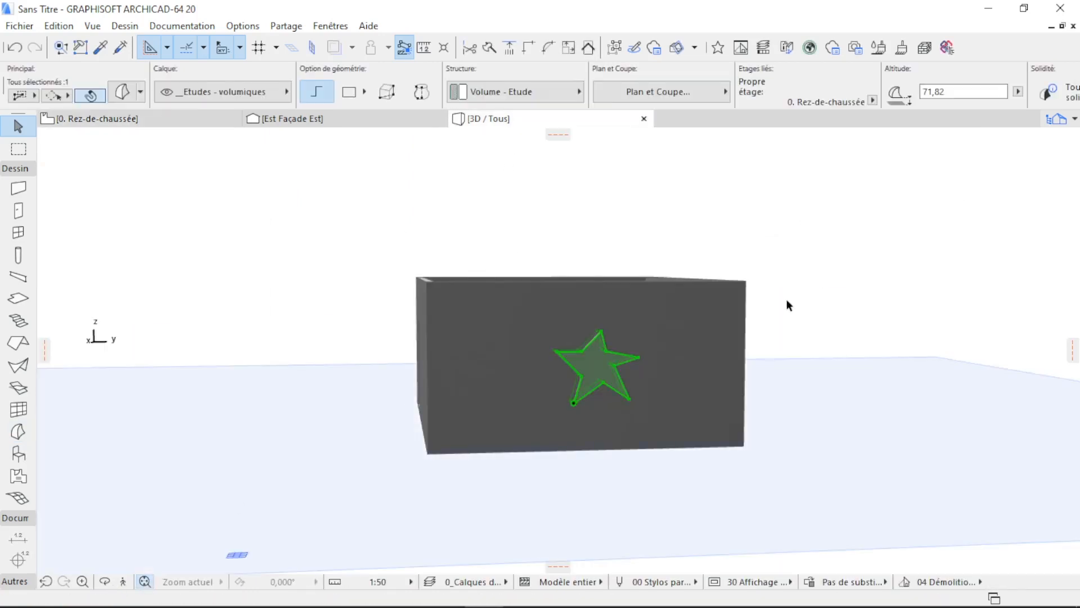
click(852, 315)
scroll(862, 360, up, 2)
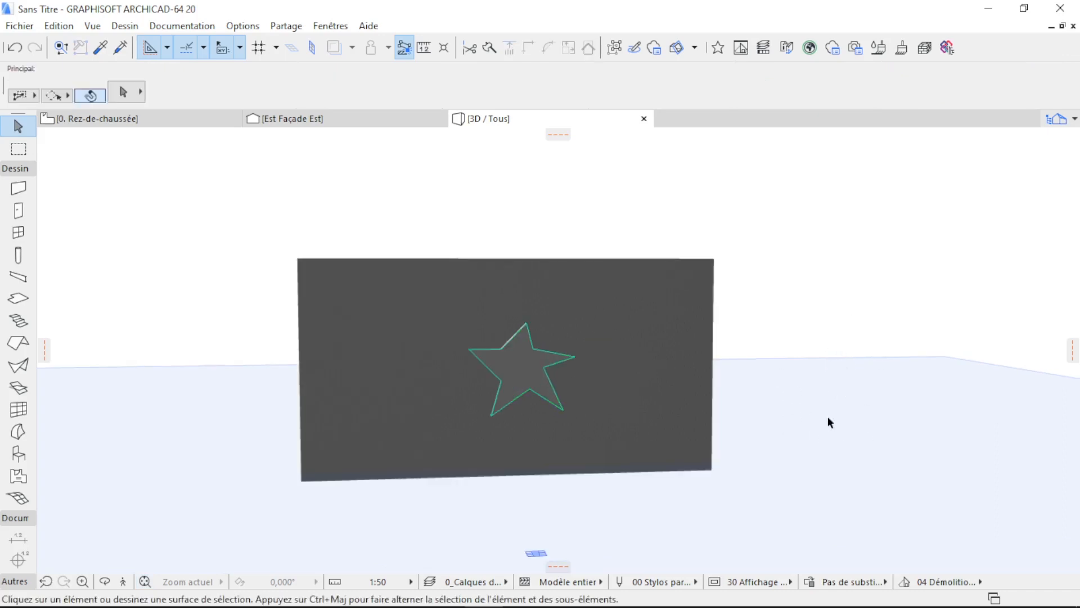
click(669, 354)
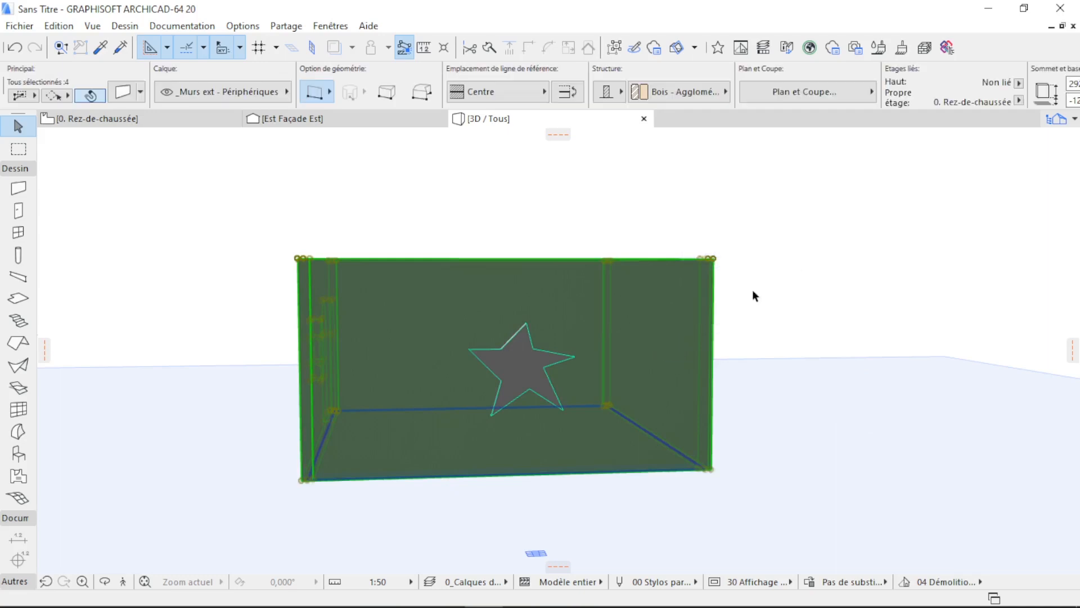
click(751, 289)
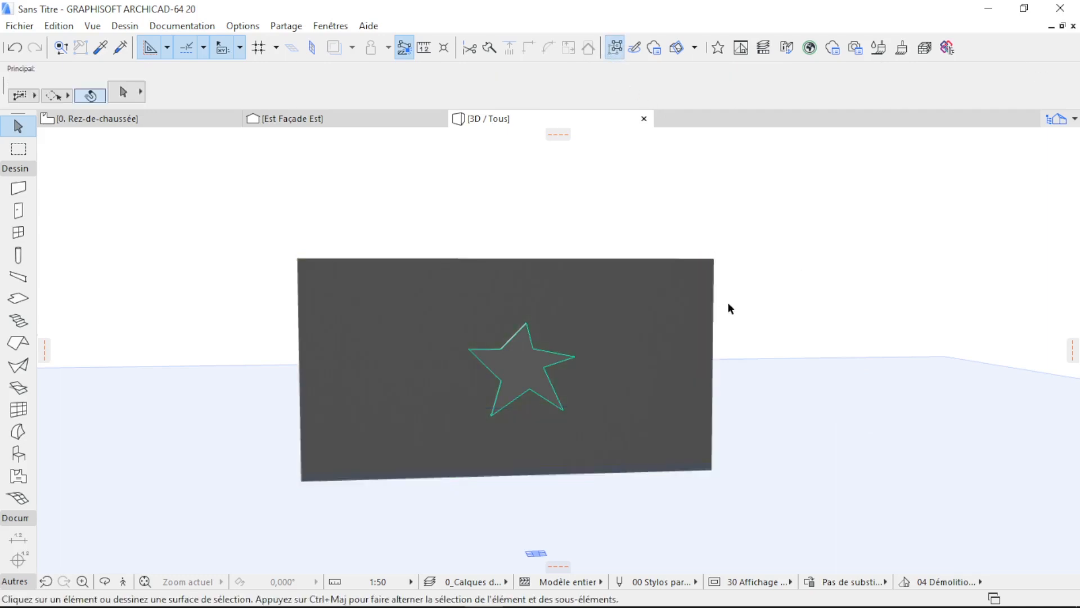
click(668, 343)
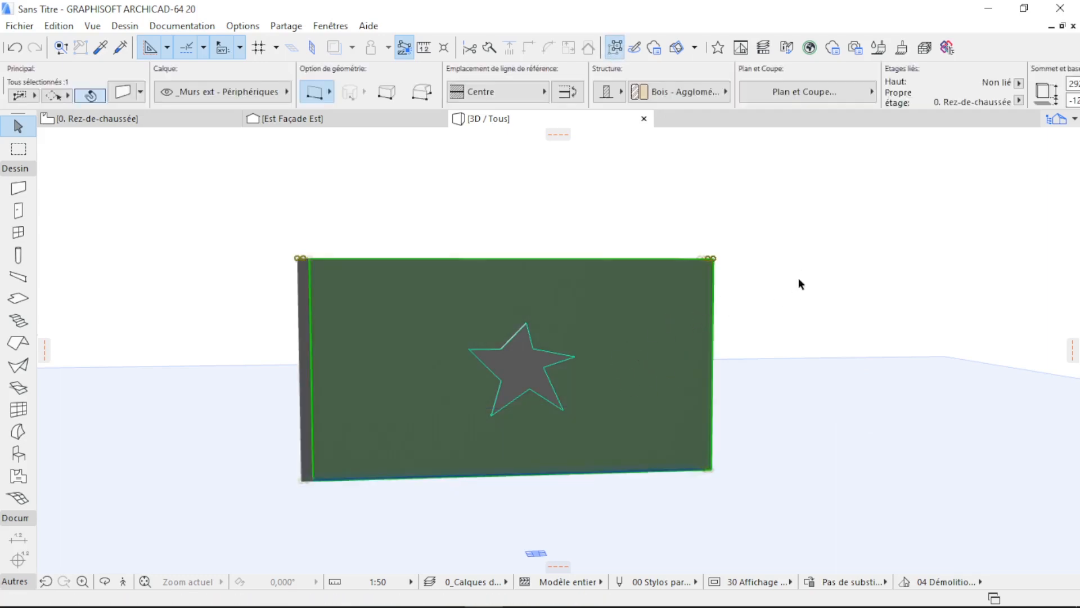
right_click(785, 252)
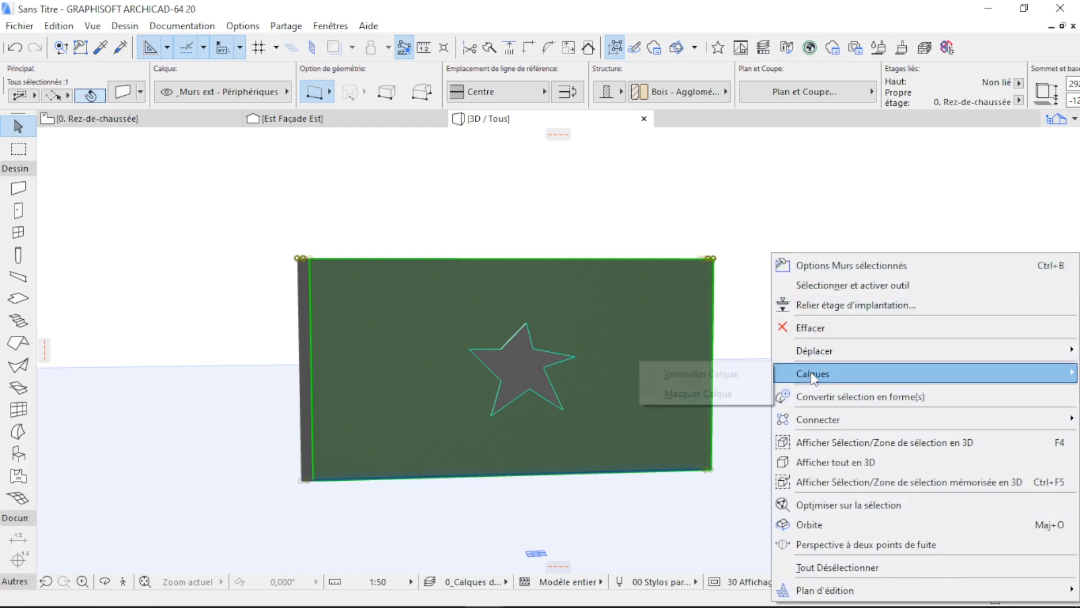
click(821, 394)
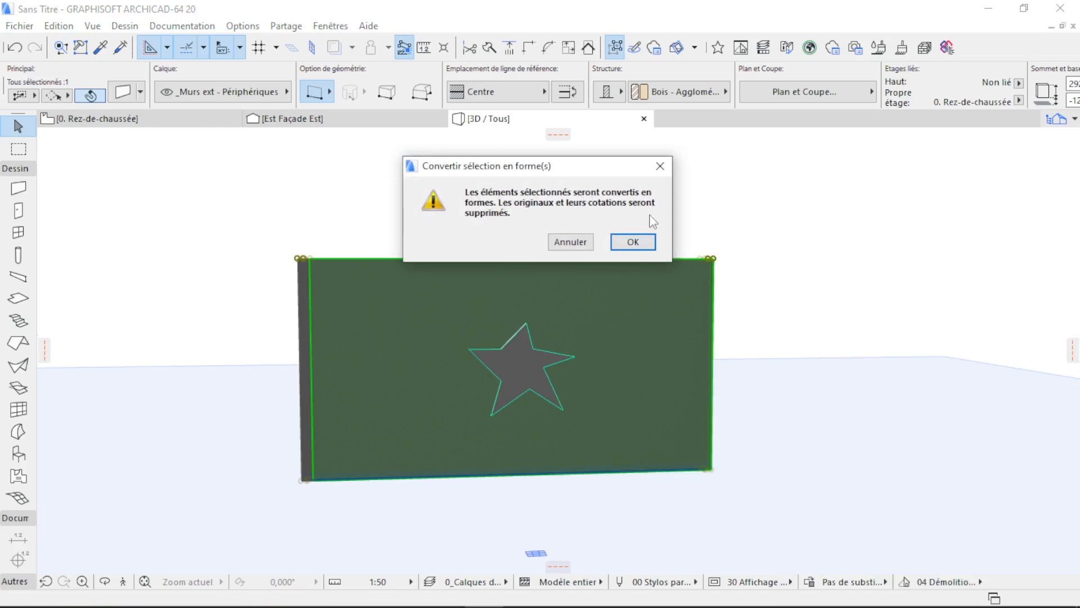
click(619, 240)
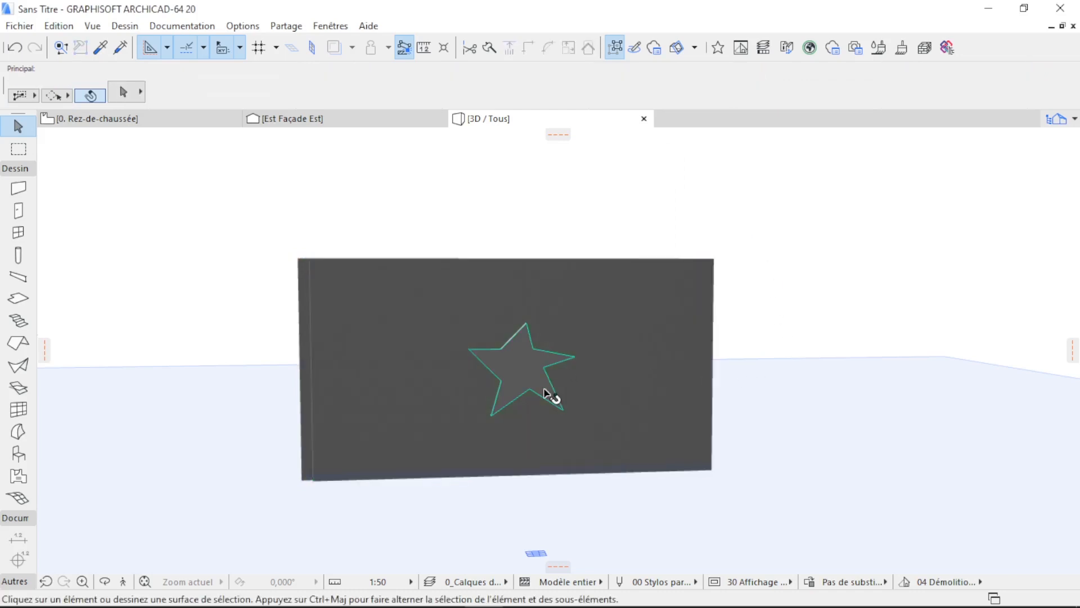
Step: Subtract the star morph from the converted wall morph with a Boolean subtraction in 3D
scroll(550, 398, up, 2)
click(519, 372)
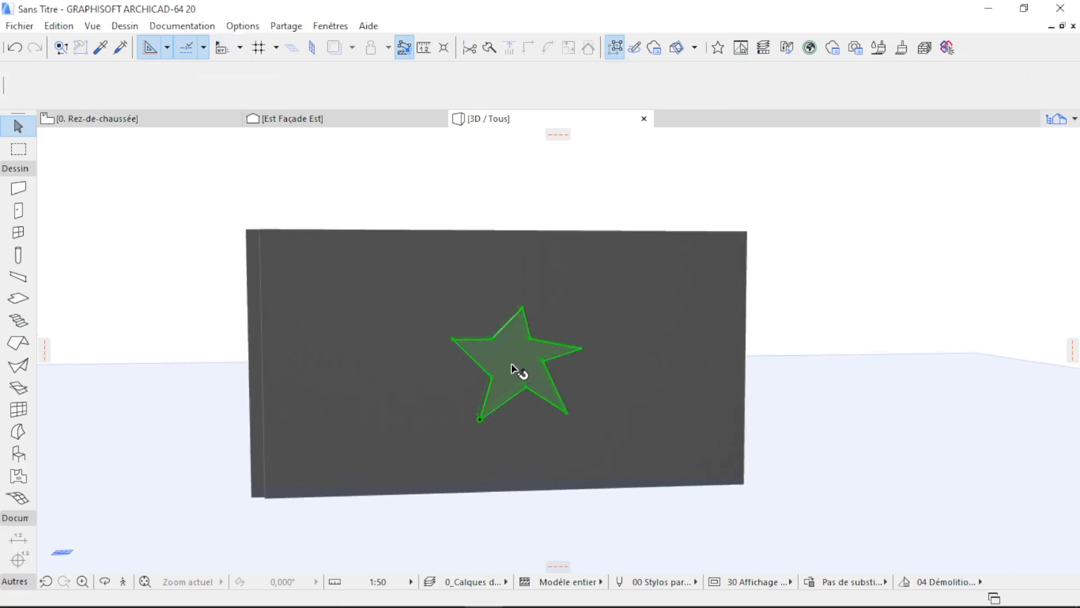
right_click(812, 272)
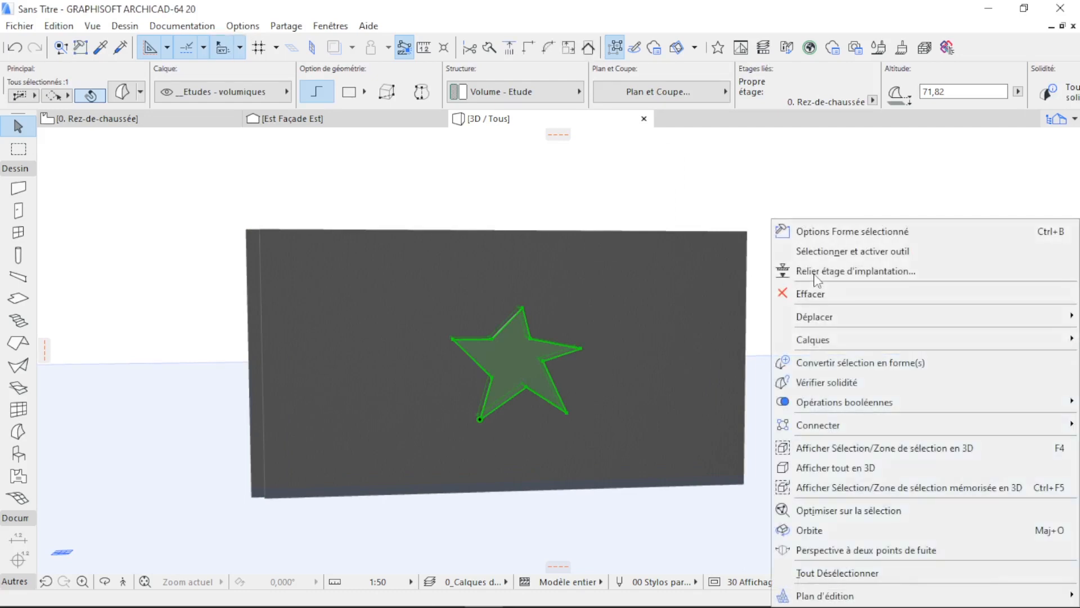
mouse_move(828, 397)
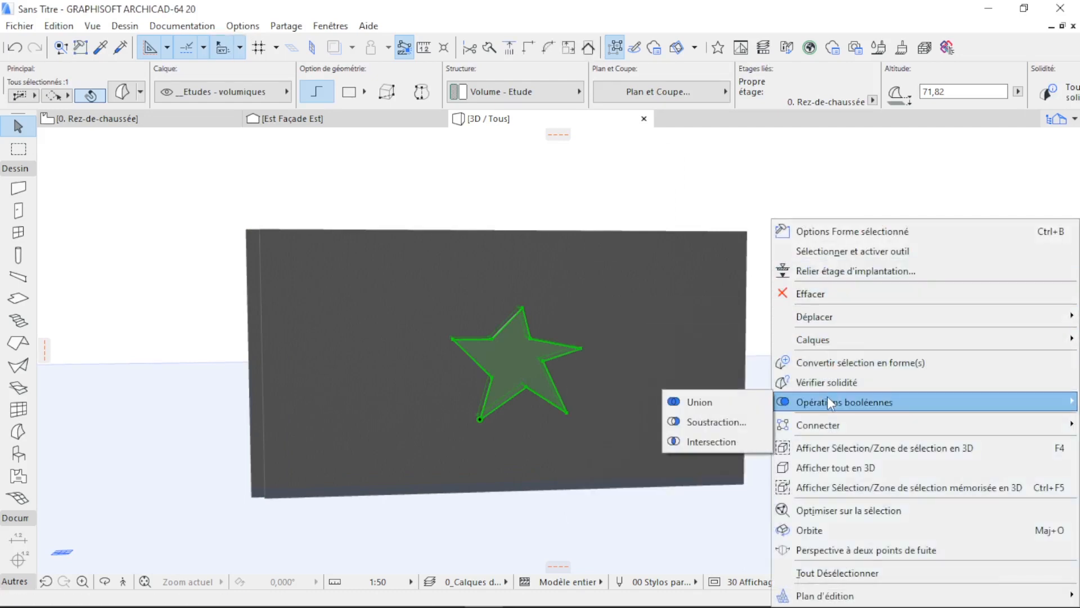
click(753, 423)
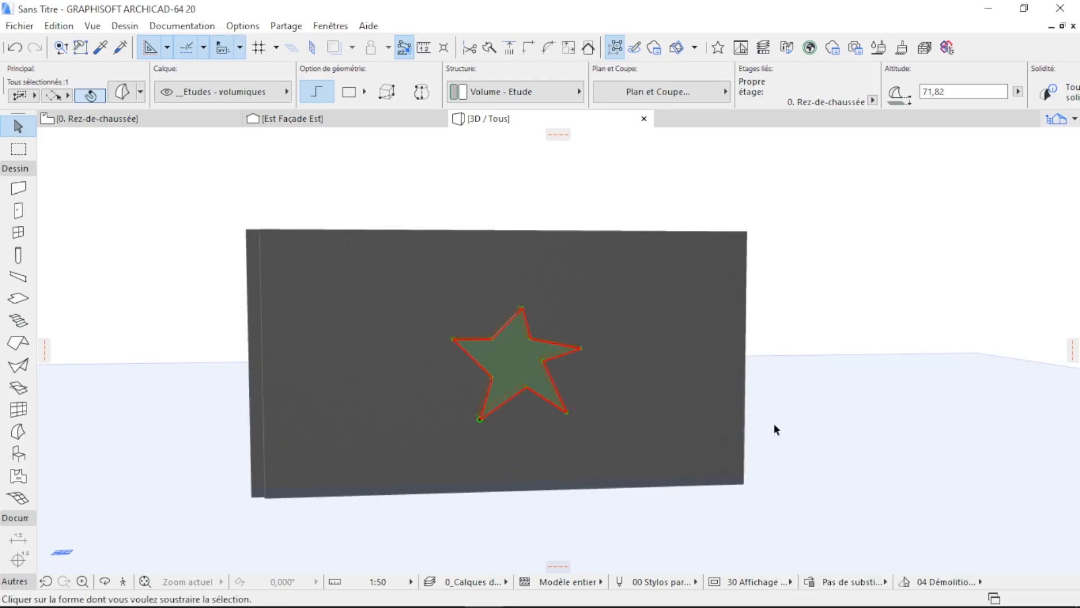
click(653, 344)
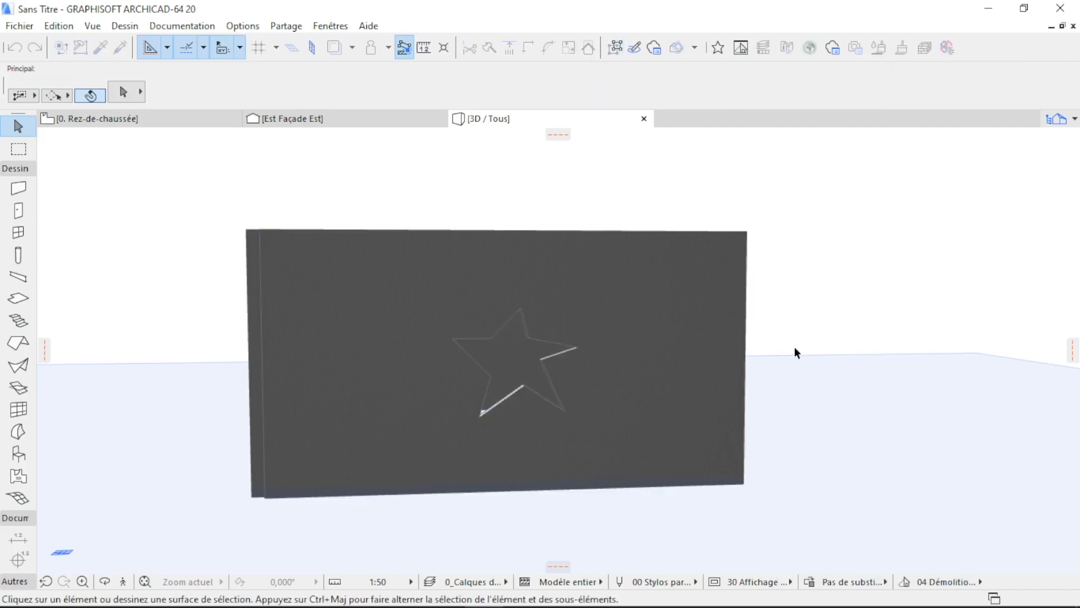
Step: Examine the star-shaped opening around the room in 3D, and compare the properties of the pierced wall morph with those of the adjoining wall
click(105, 581)
drag(514, 313, 556, 440)
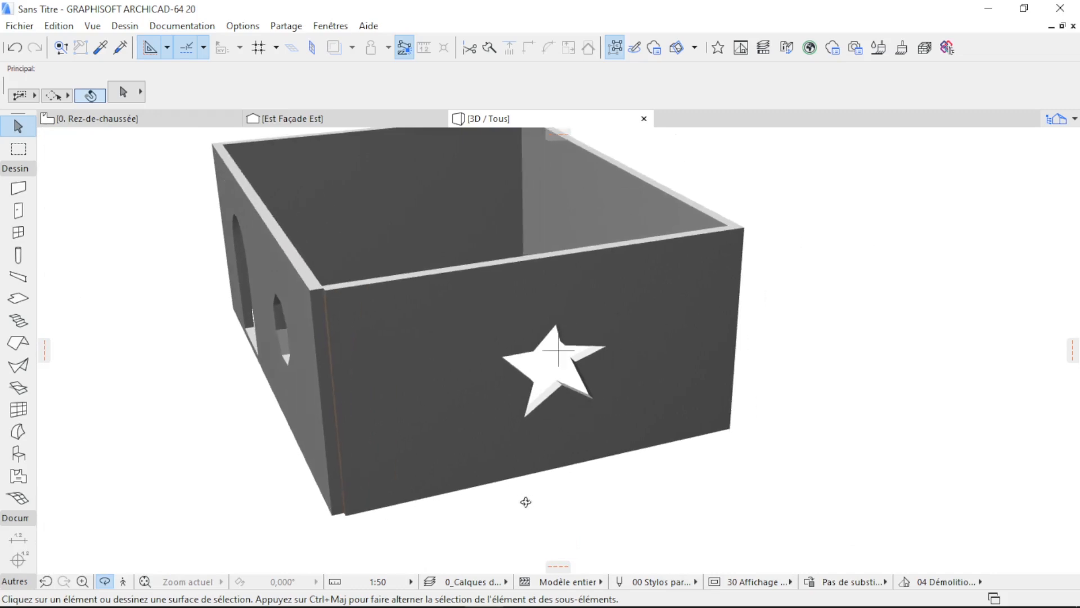
click(105, 581)
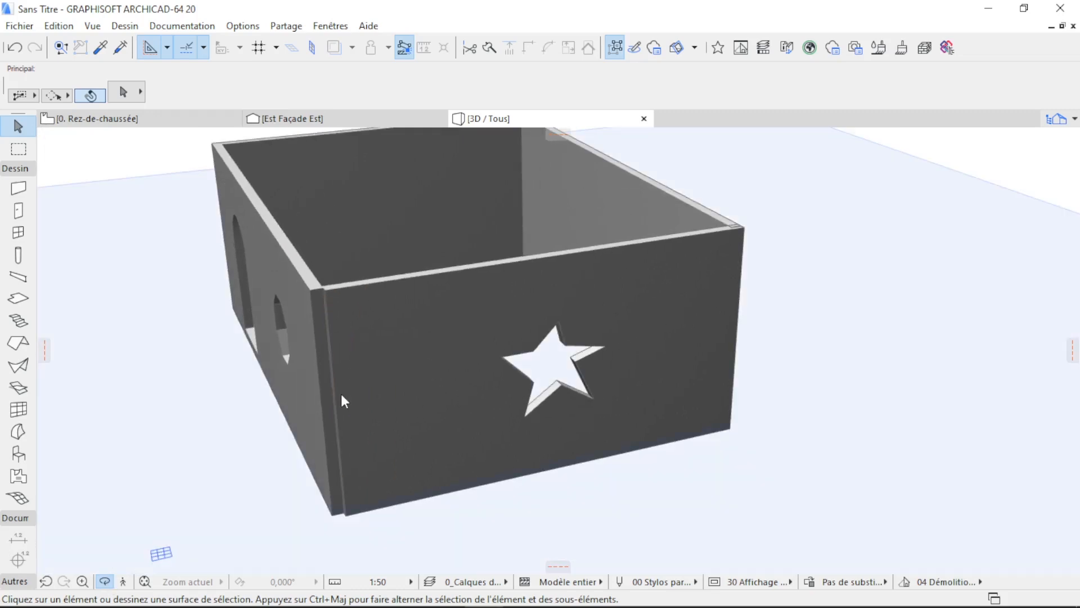
scroll(822, 334, down, 3)
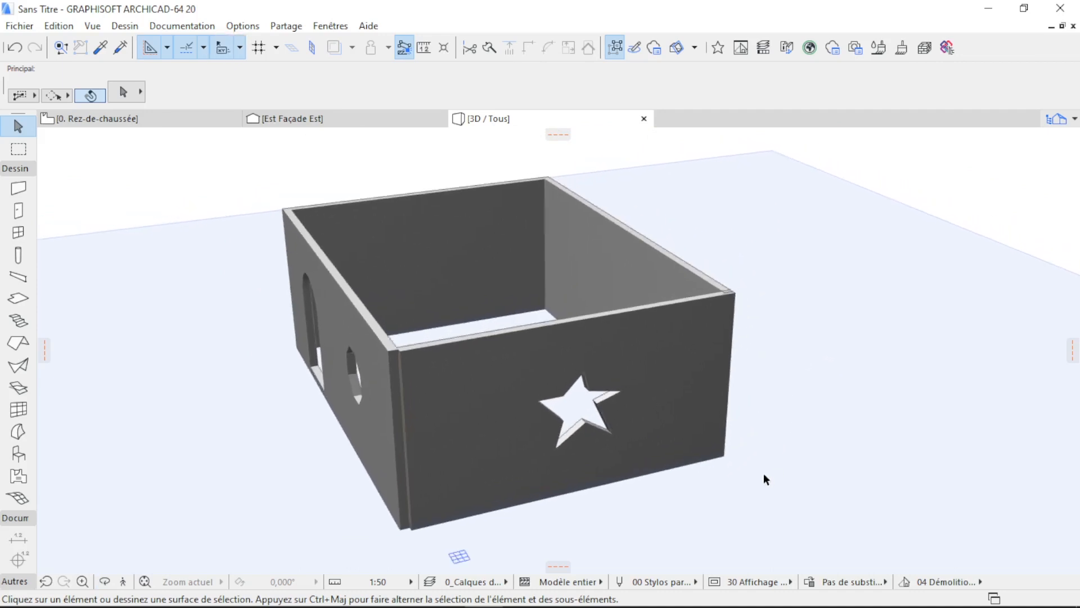
scroll(764, 472, up, 4)
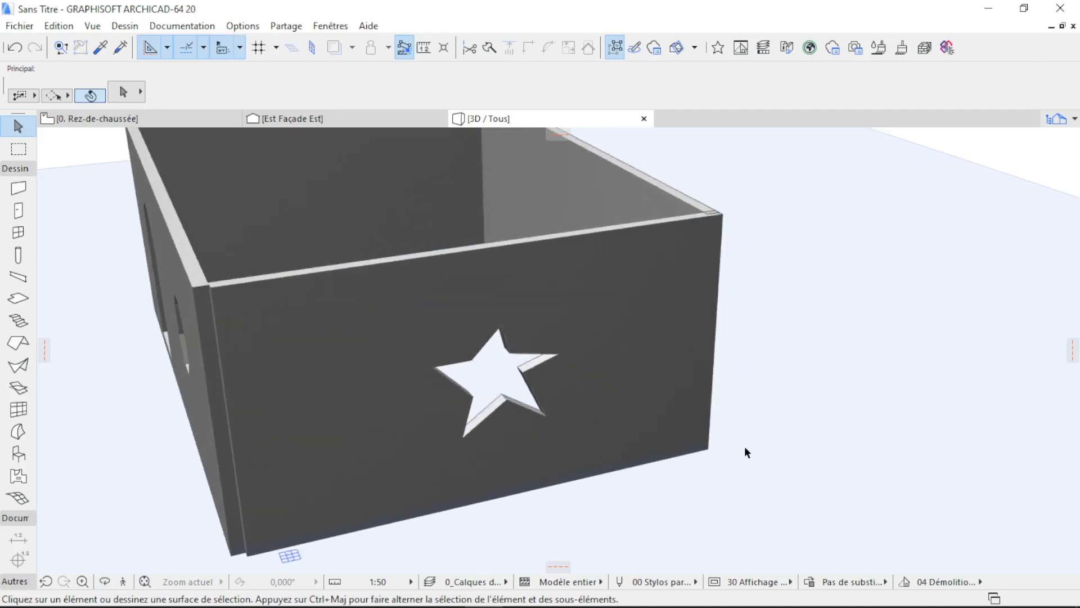
click(666, 406)
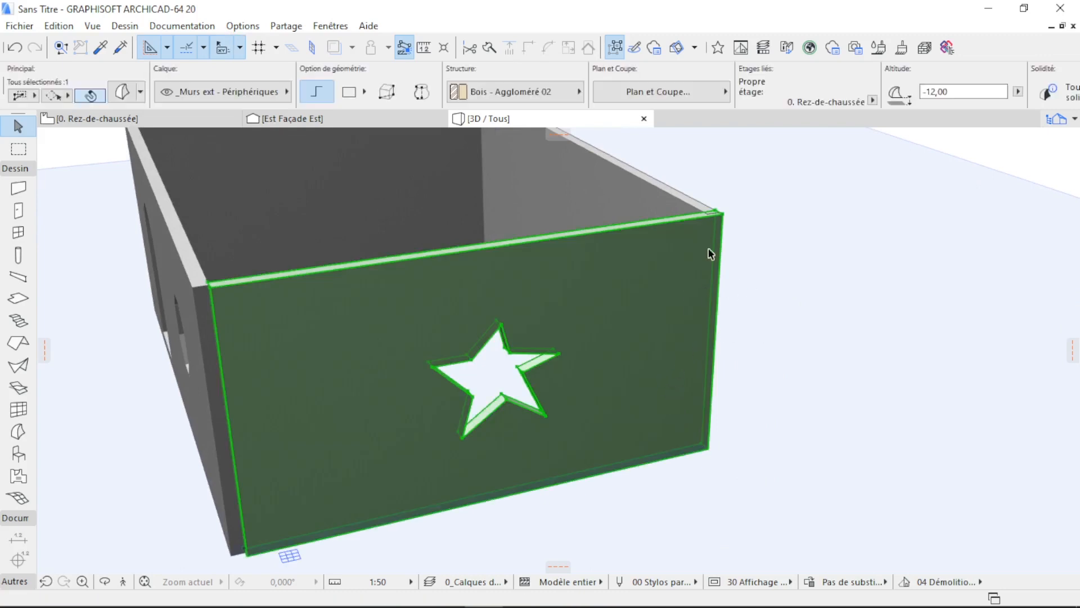
click(655, 193)
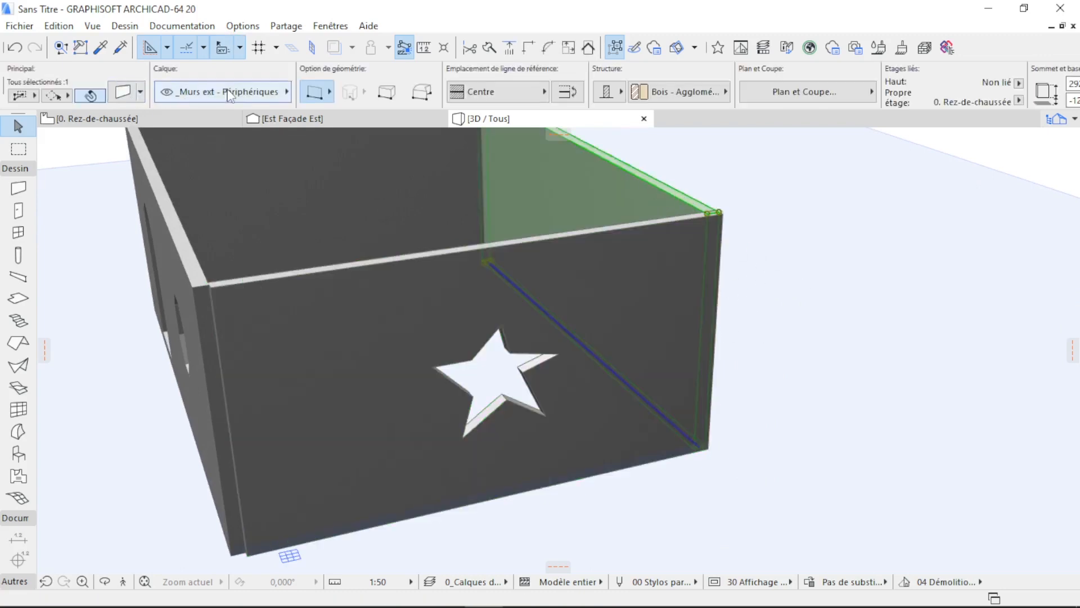
click(573, 94)
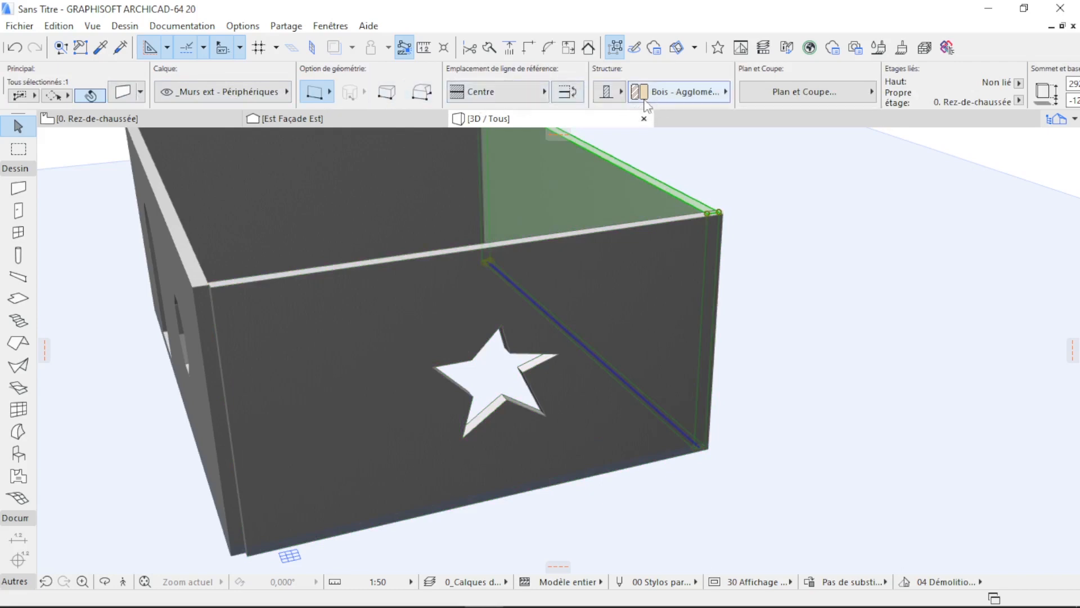
click(747, 353)
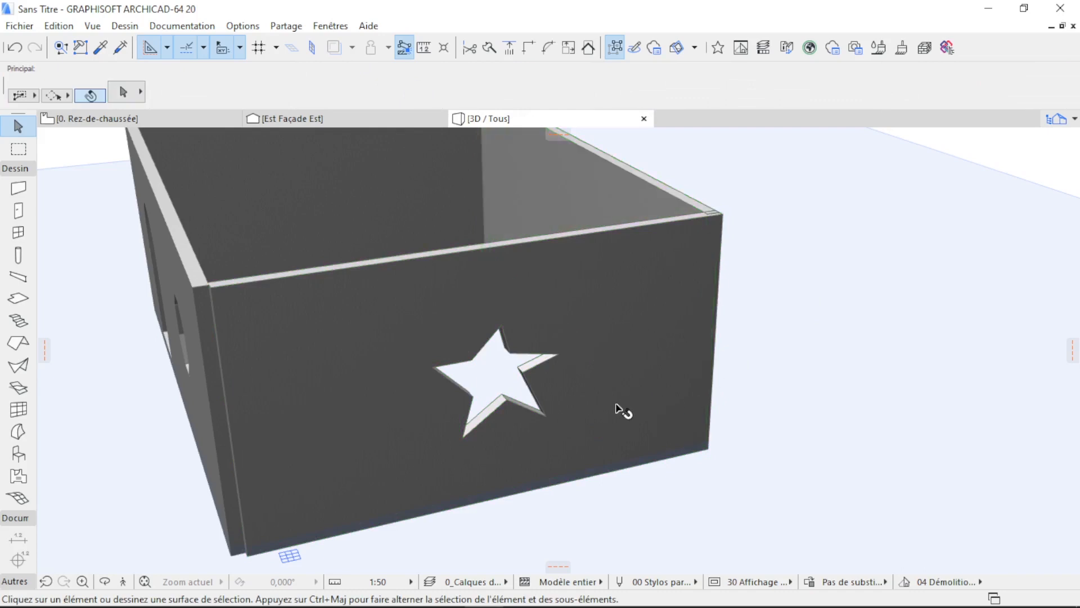
click(619, 407)
click(867, 353)
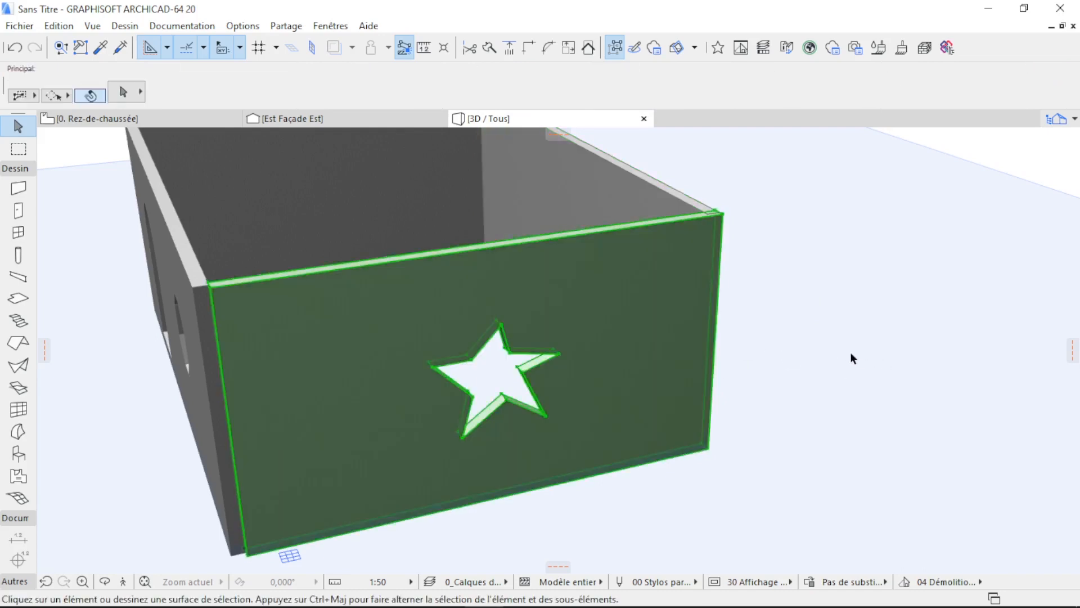
scroll(877, 343, down, 5)
middle_drag(877, 343, 815, 374)
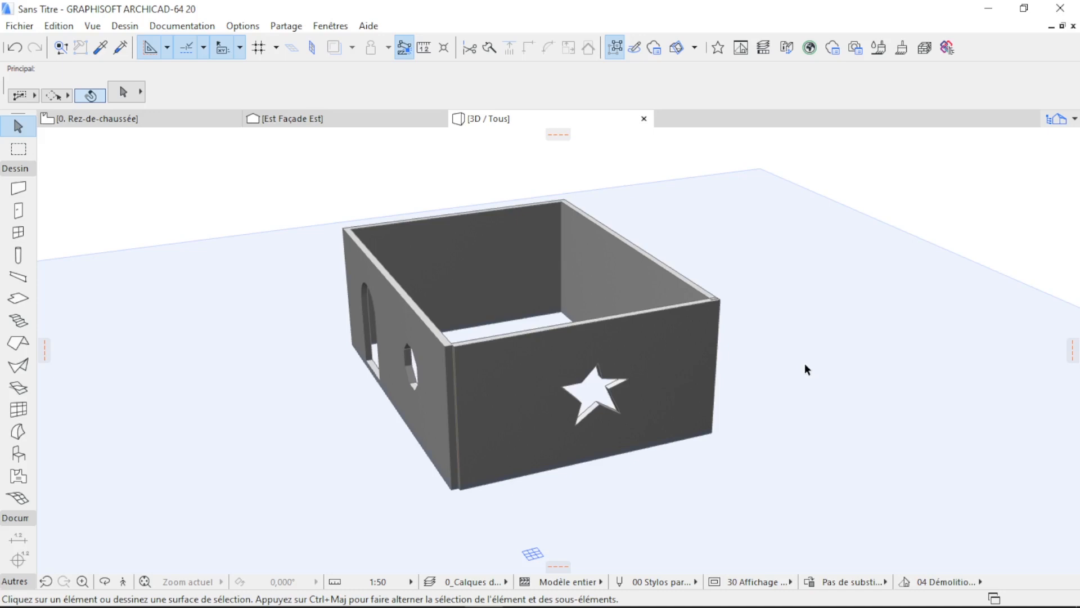
shift+middle_drag(799, 369, 500, 393)
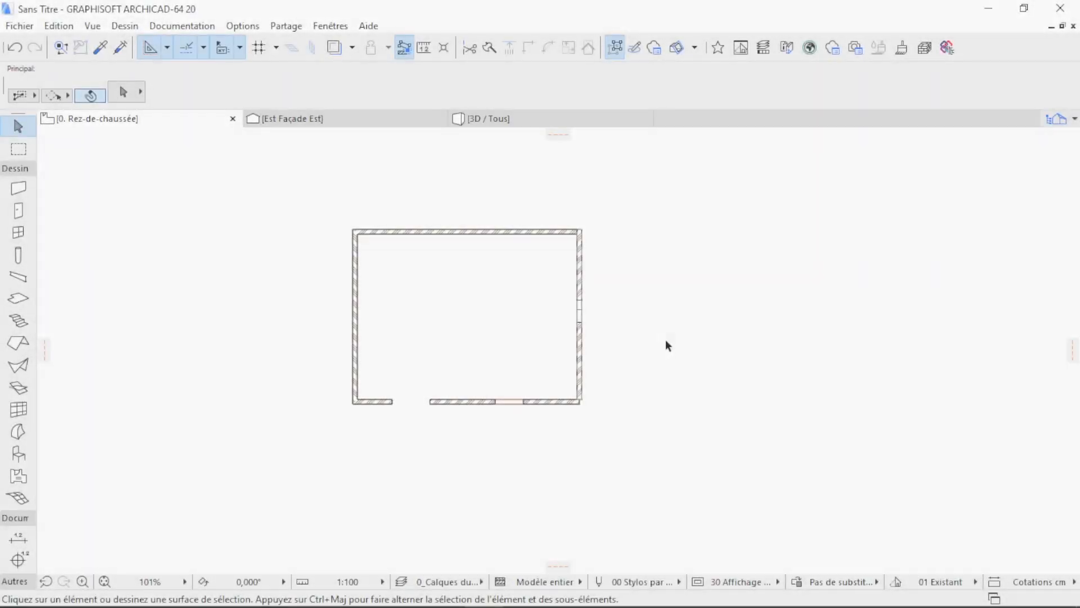
Step: On the ground-floor plan, draw a nine-sided polygonal slab outside the room's upper wall, with a rectangular notch on top and two slanted lower sides
middle_drag(650, 336, 675, 389)
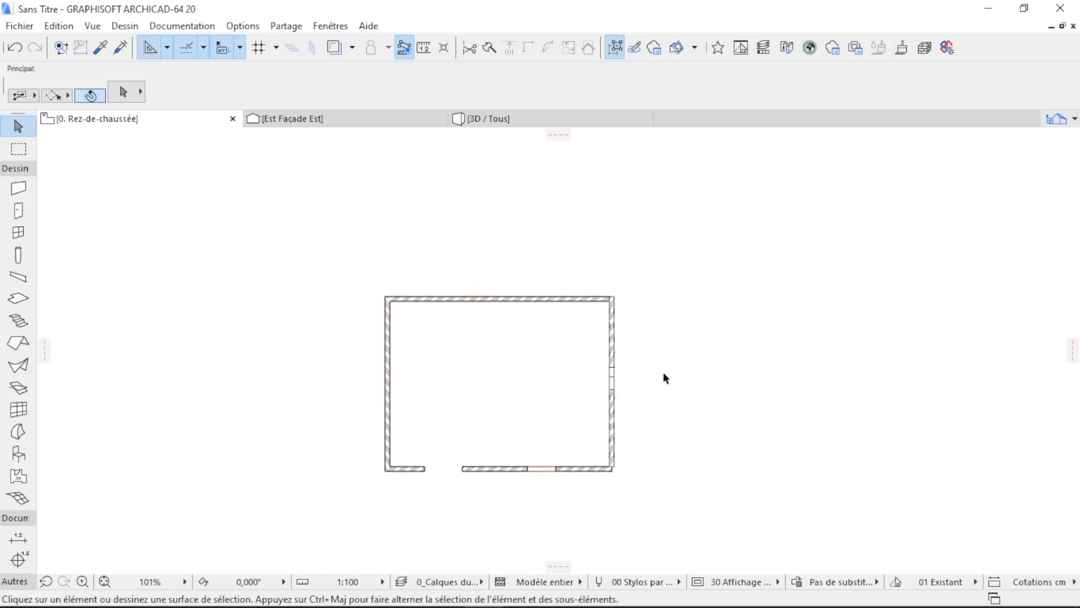
scroll(493, 292, up, 5)
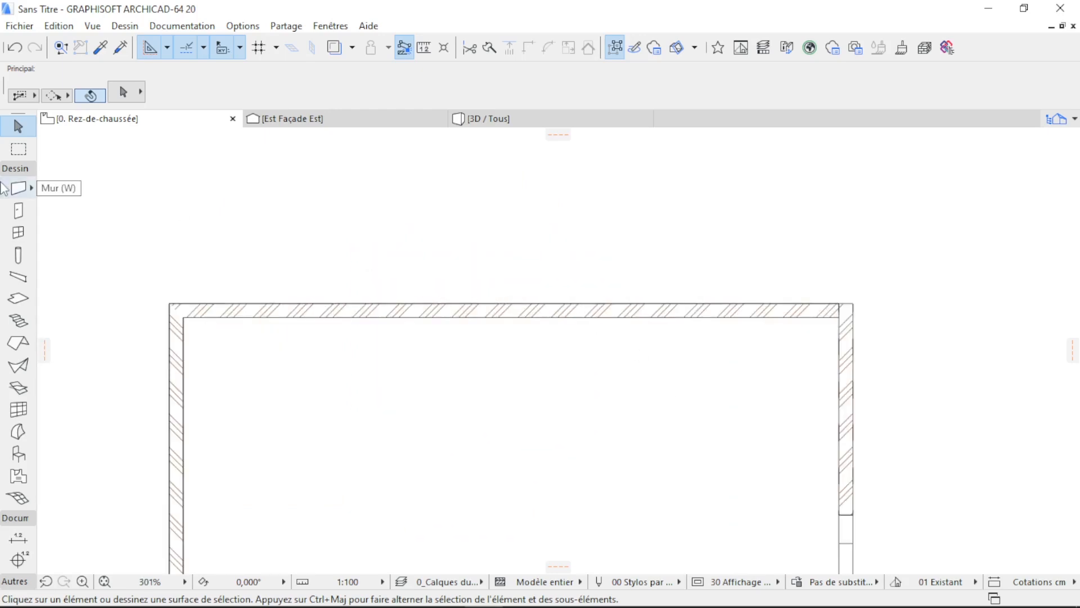
click(18, 298)
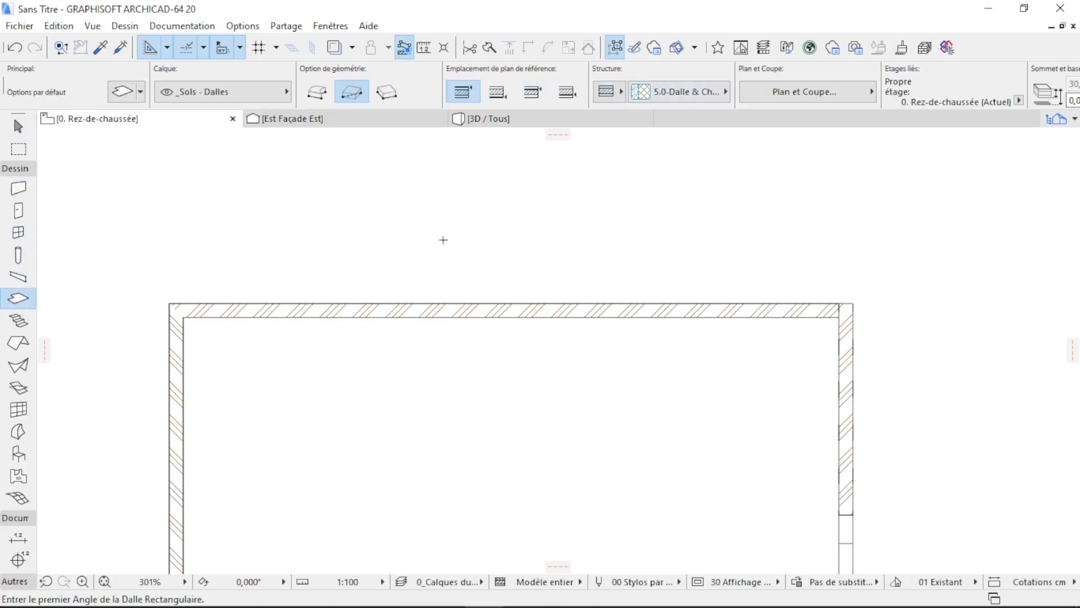
click(317, 93)
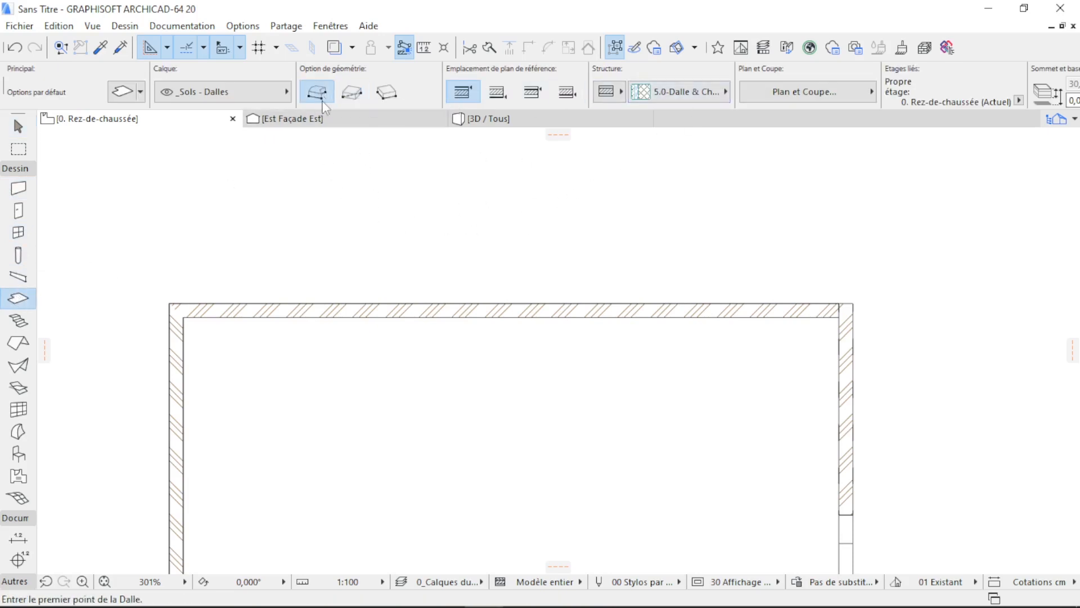
scroll(537, 253, up, 4)
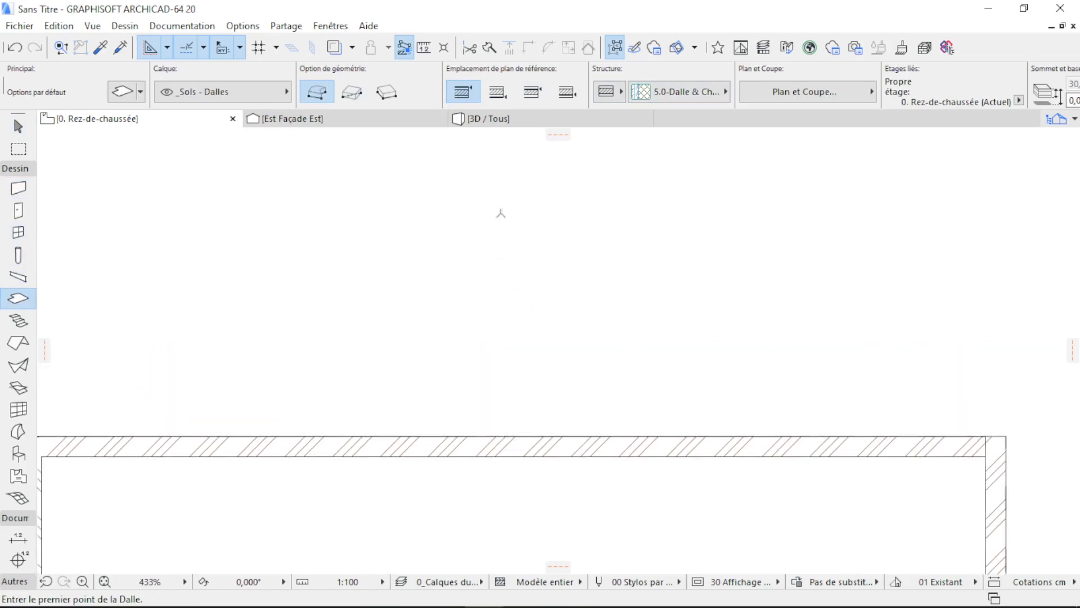
click(503, 213)
click(439, 213)
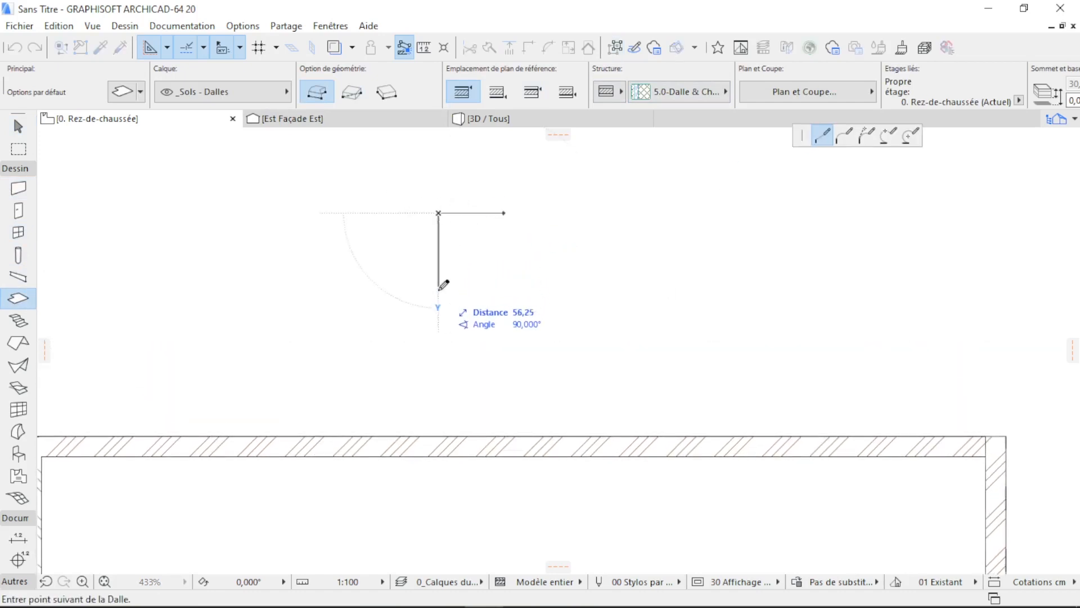
click(440, 290)
click(483, 354)
click(634, 353)
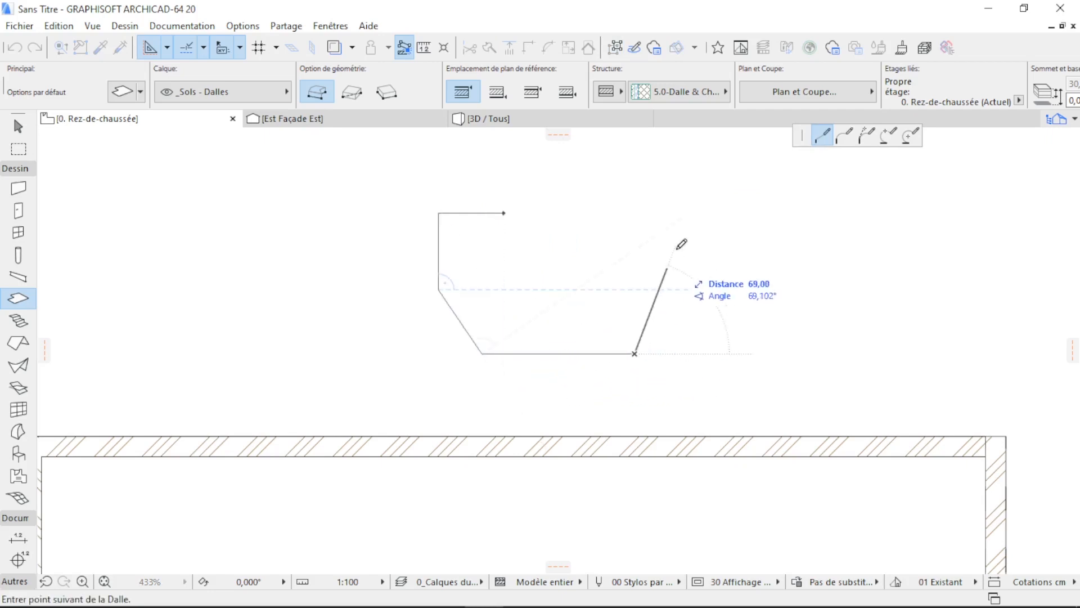
click(689, 212)
click(602, 213)
click(603, 278)
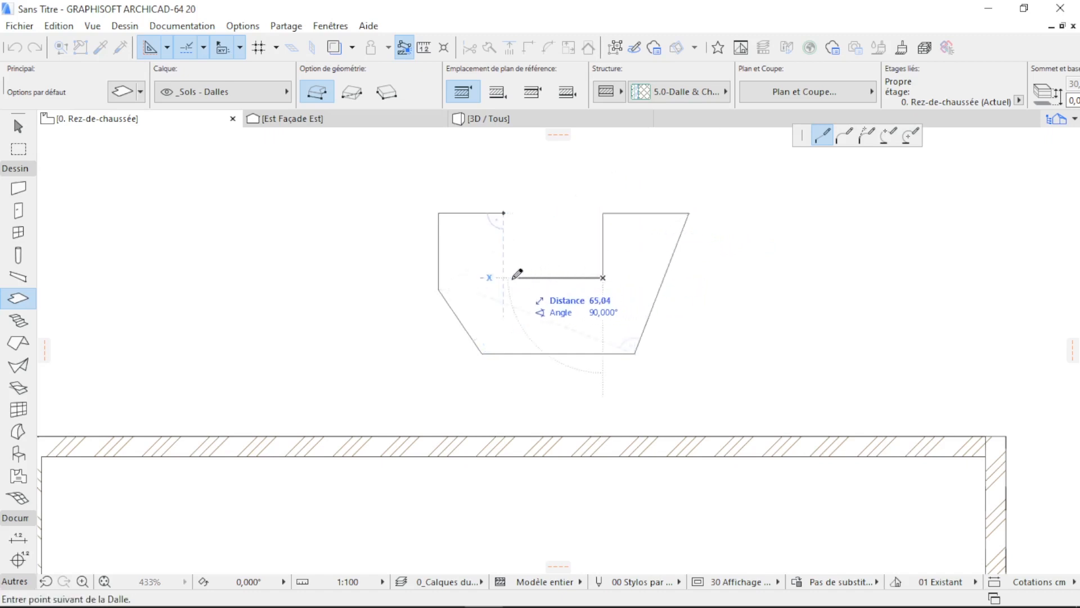
click(503, 277)
click(503, 213)
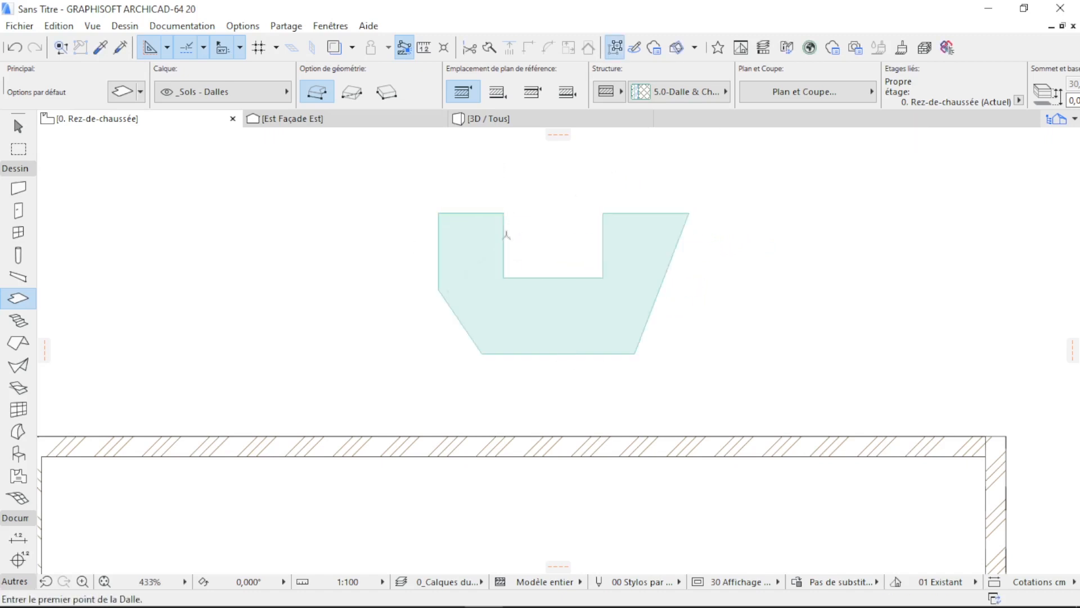
Step: Select the notched slab and set its element ID to WALLHOLE
click(18, 126)
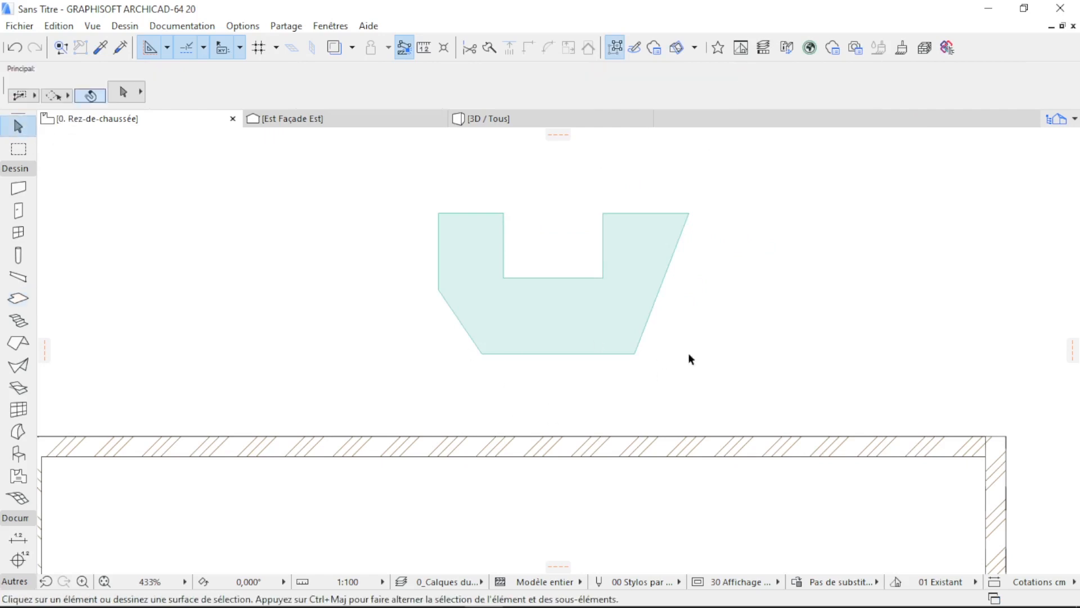
click(631, 310)
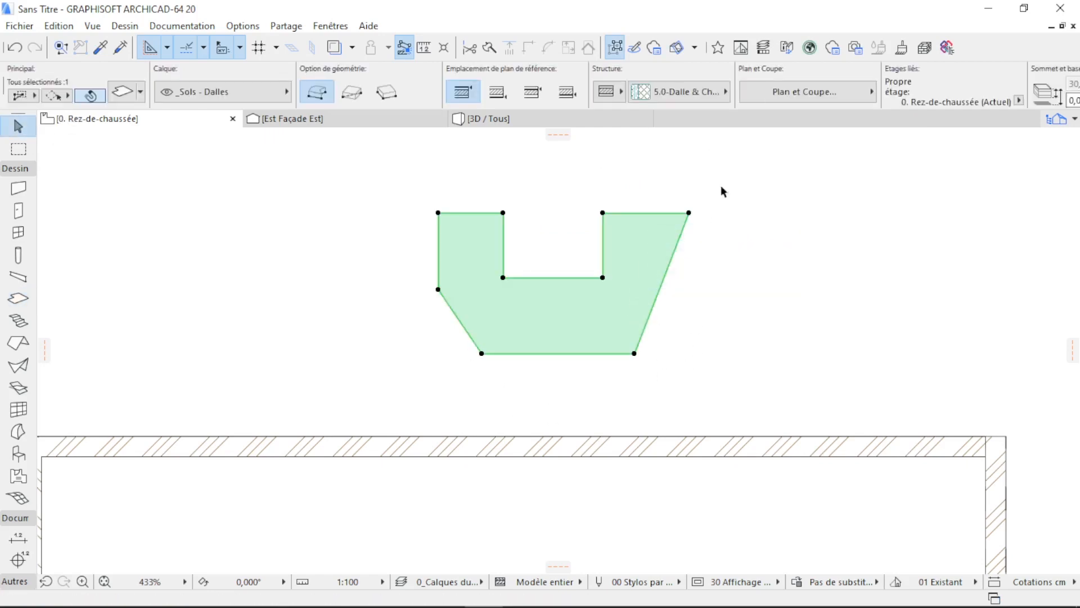
scroll(798, 90, down, 10)
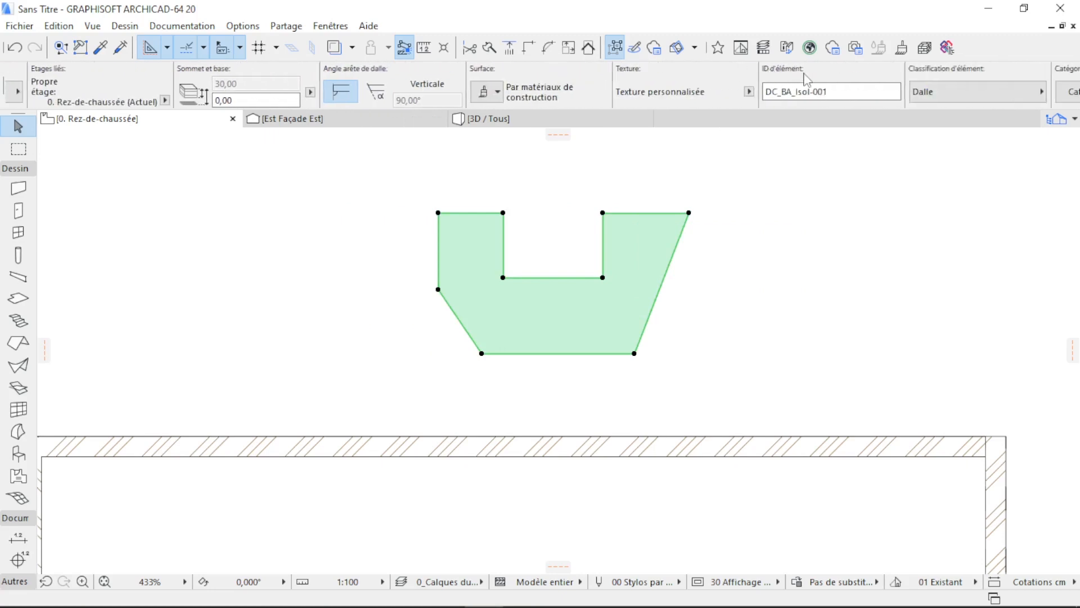
drag(840, 94, 756, 96)
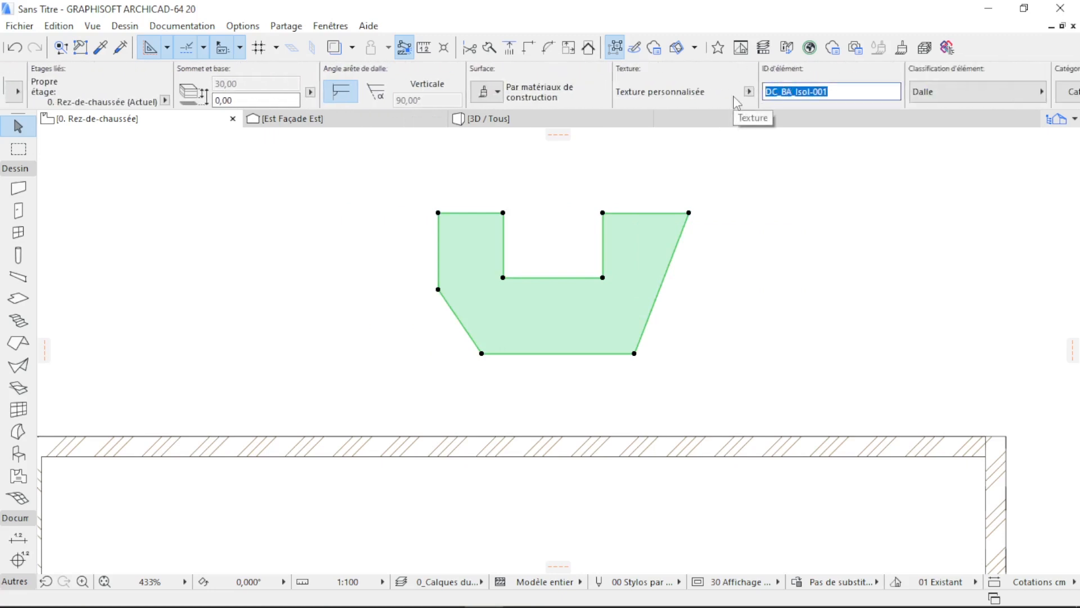
text(WALLHOLE)
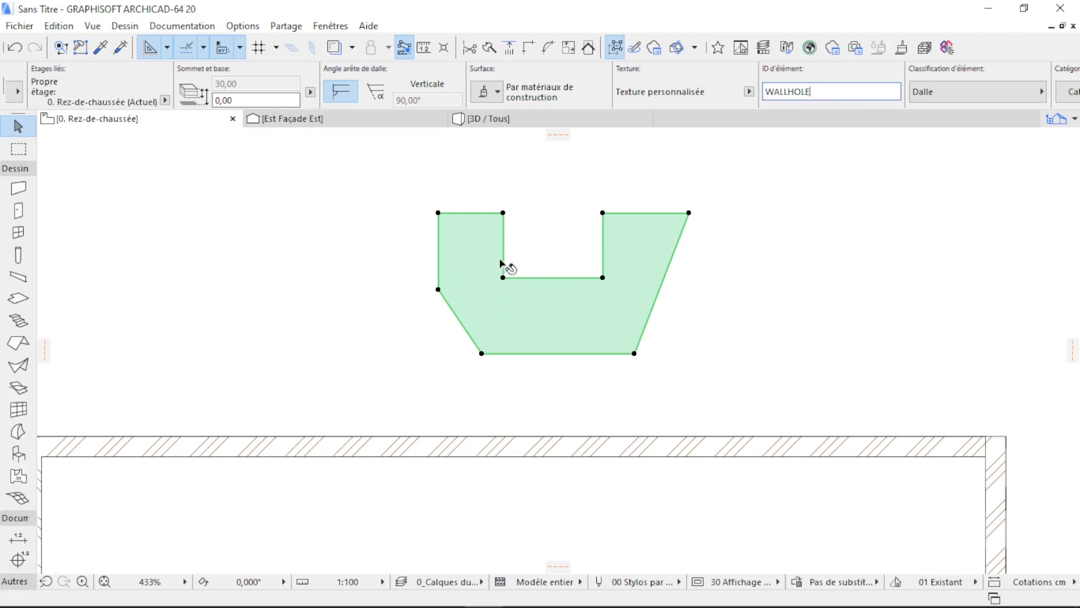
Step: Save the selected slab as a door in the embedded library (Bibliothèque emboîtée) under the name Nouvelle porte 1
click(19, 28)
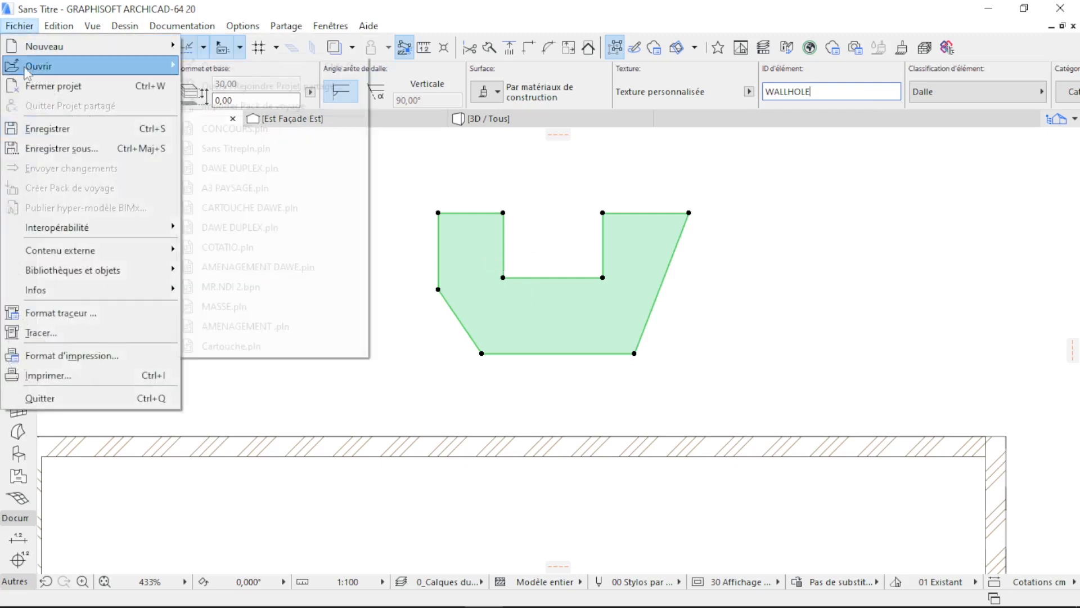
mouse_move(76, 252)
mouse_move(128, 272)
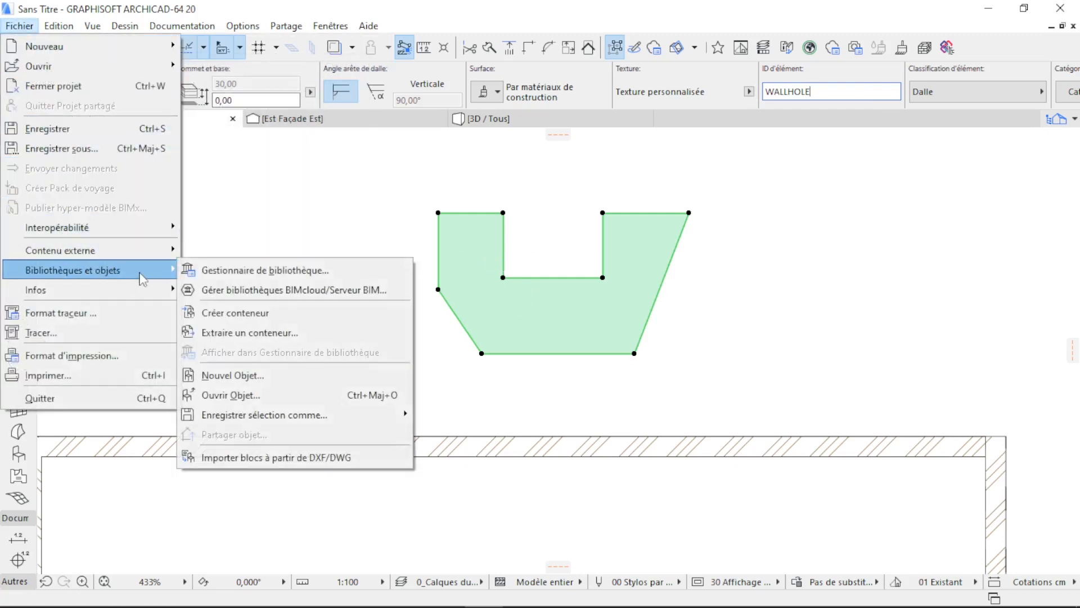
mouse_move(256, 420)
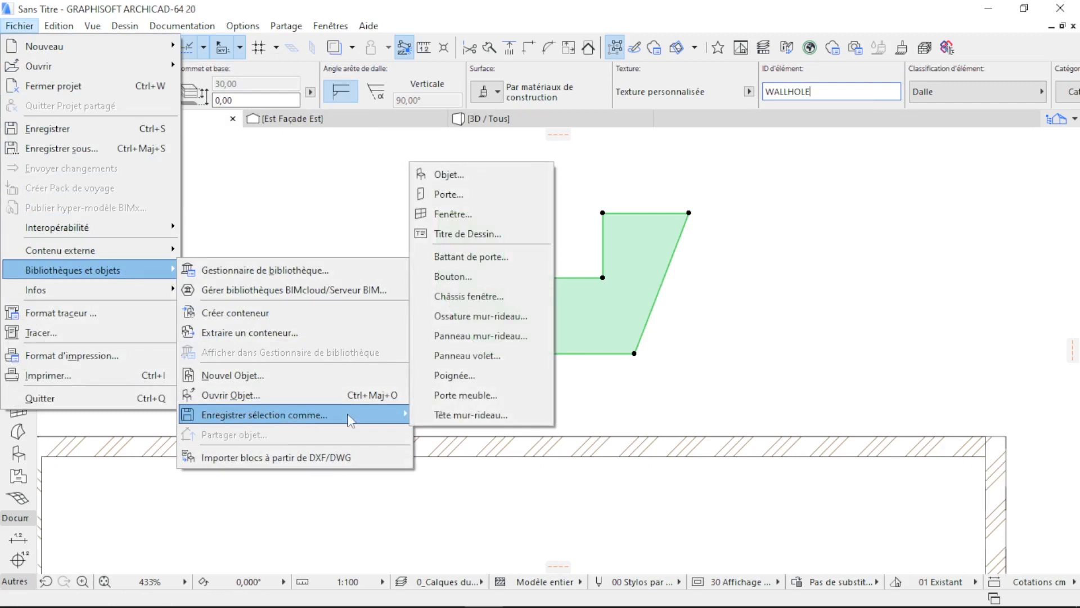
click(457, 196)
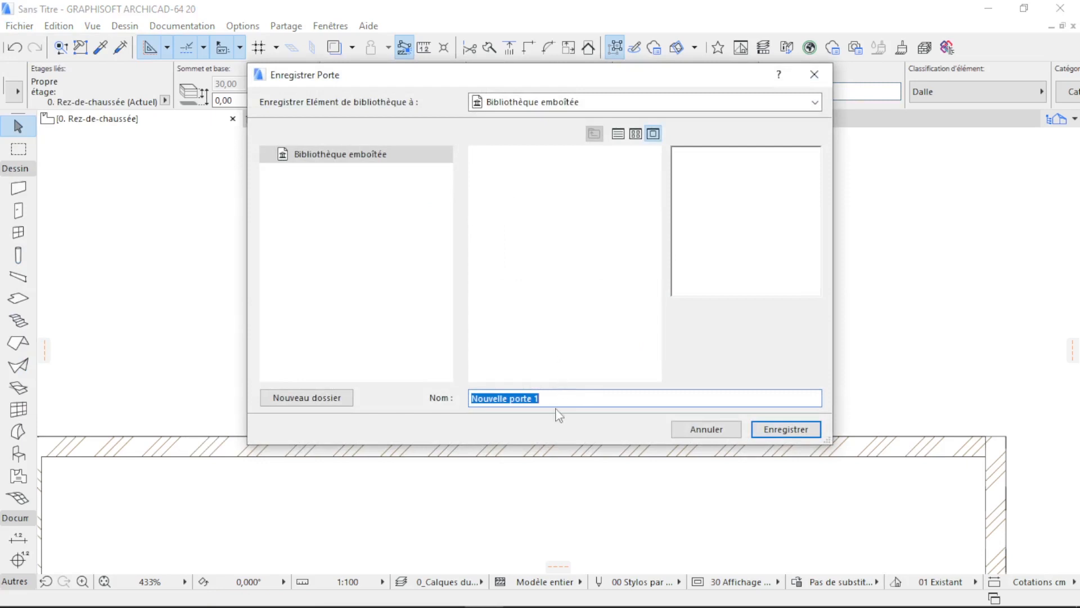
drag(557, 401, 485, 397)
click(797, 429)
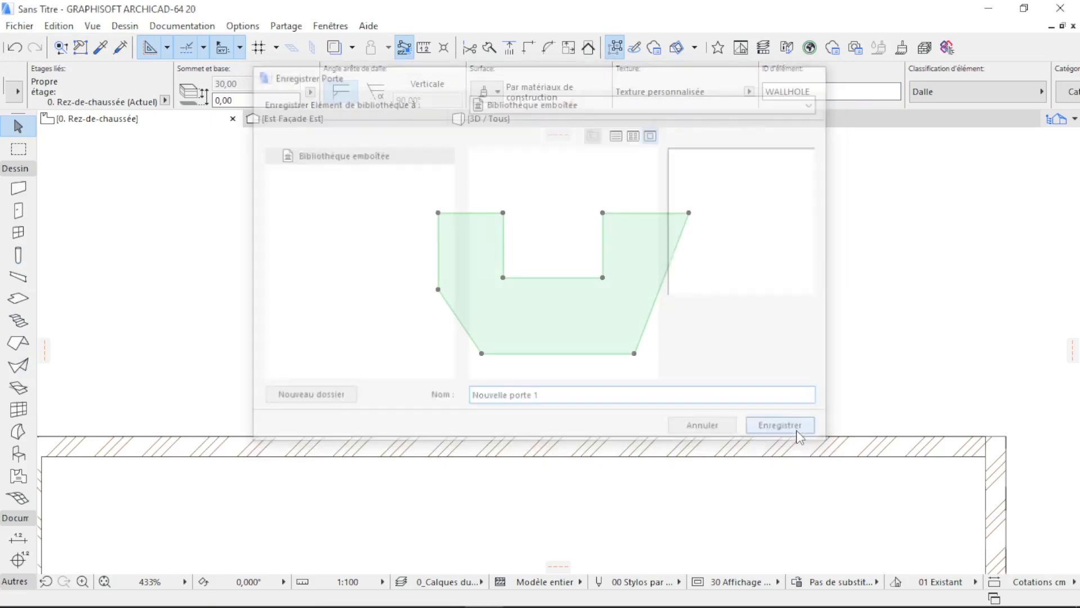
Step: Accept the default basic object options for the new door and deselect the notched slab
scroll(630, 245, down, 1)
scroll(633, 247, up, 1)
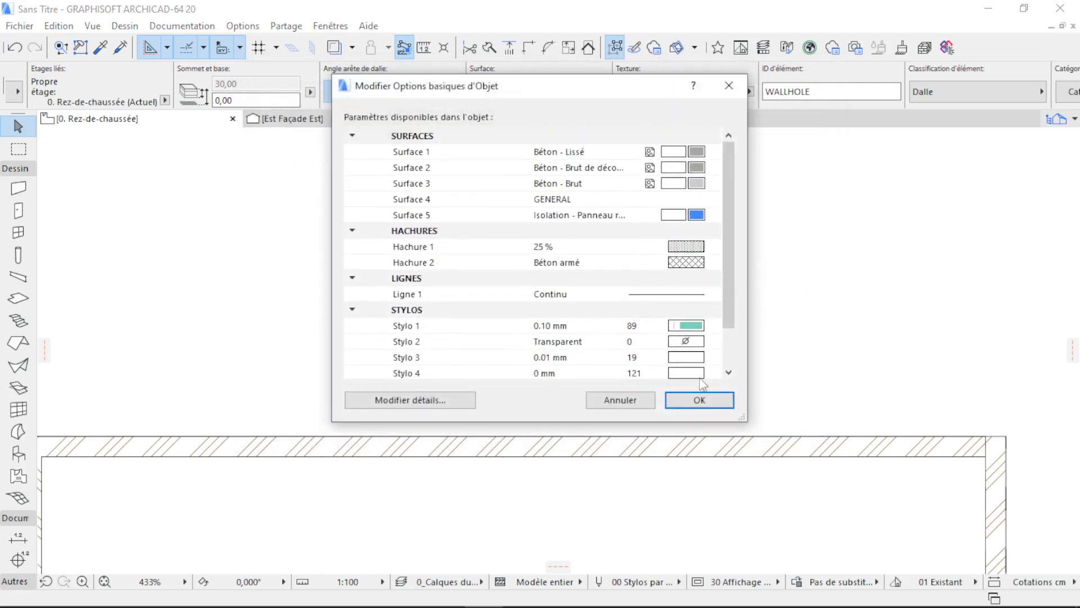
click(706, 400)
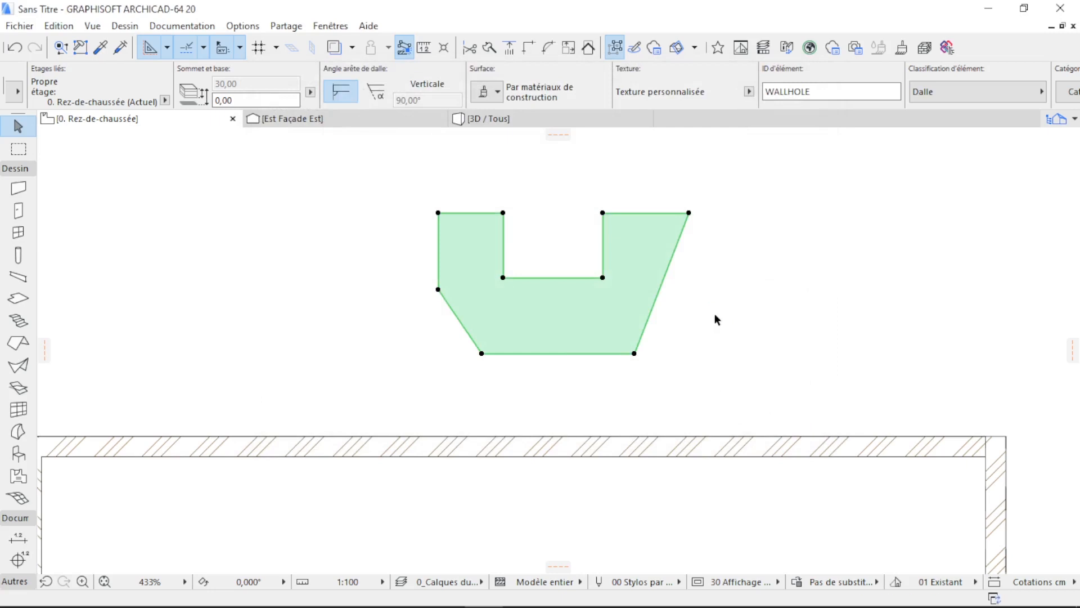
key(Escape)
scroll(697, 209, down, 6)
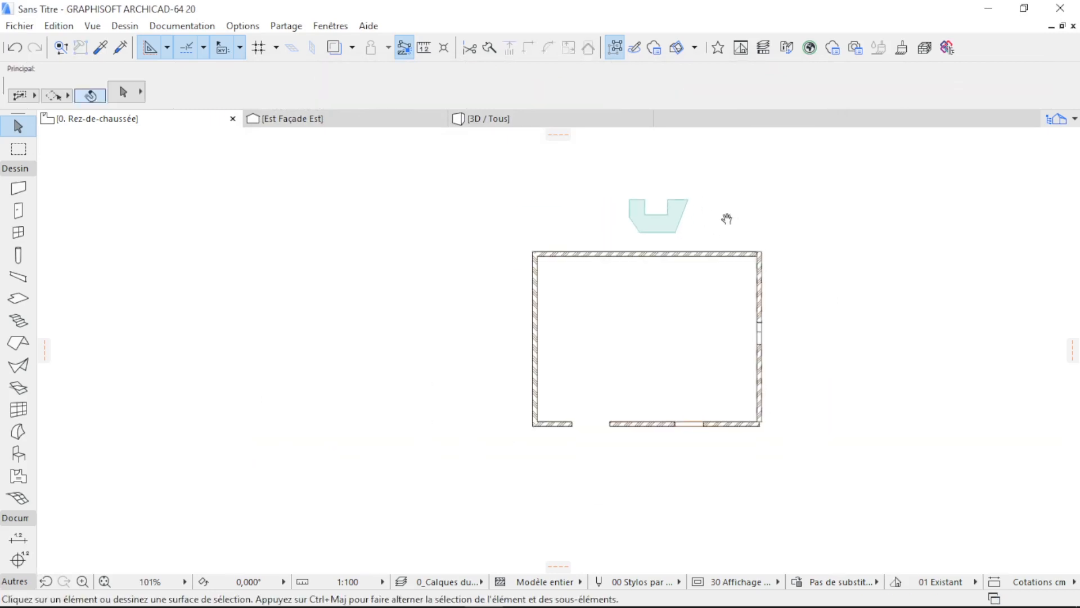
scroll(657, 247, up, 4)
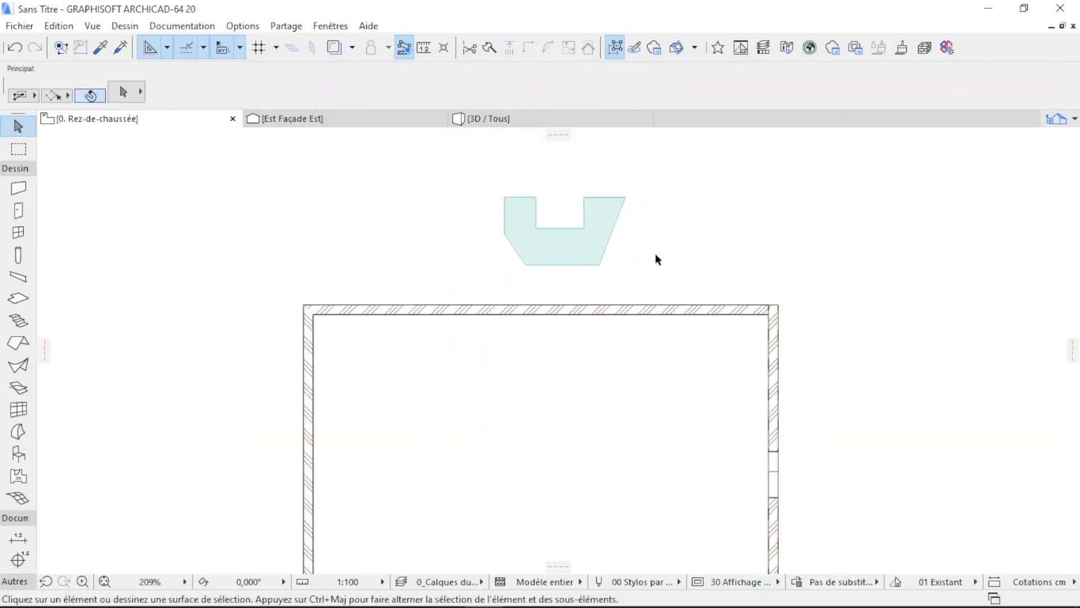
Step: Choose Nouvelle porte 1 from the embedded library as the default door and check its position settings and preview views
click(17, 212)
key(ctrl+t)
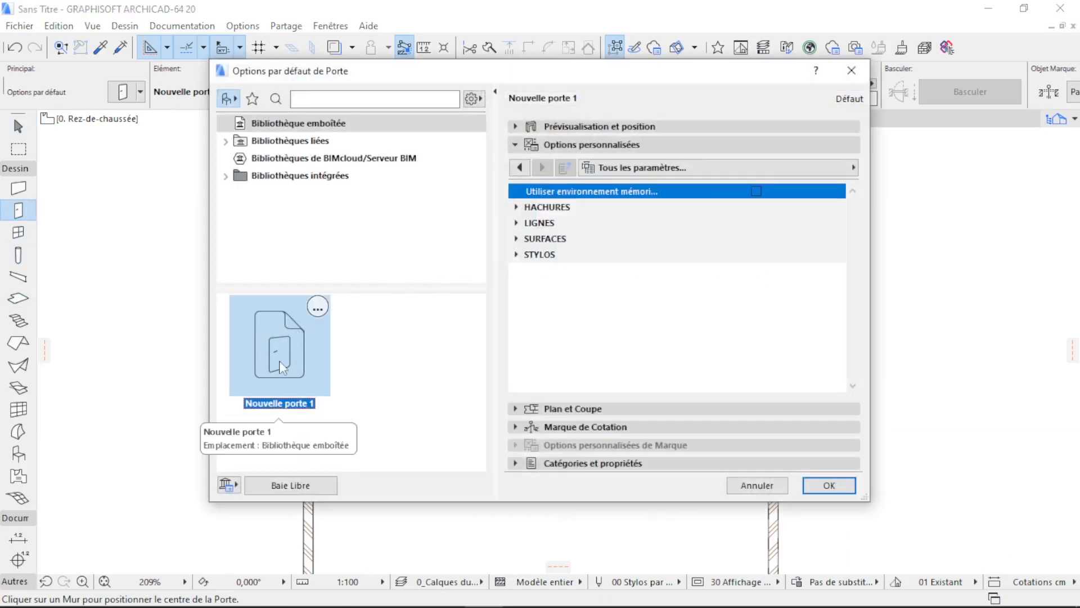
click(629, 126)
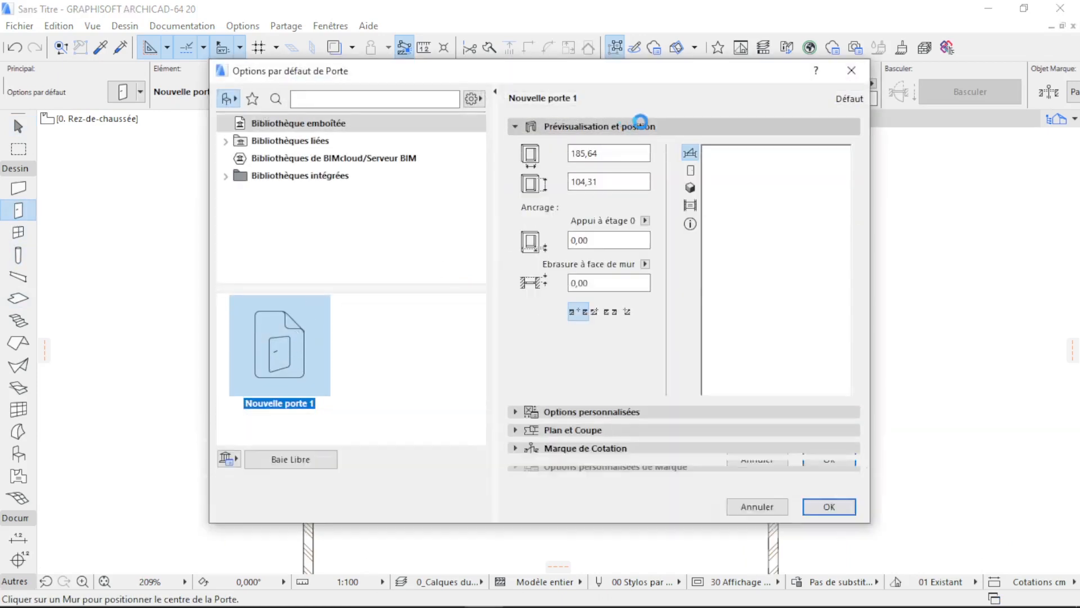
click(690, 188)
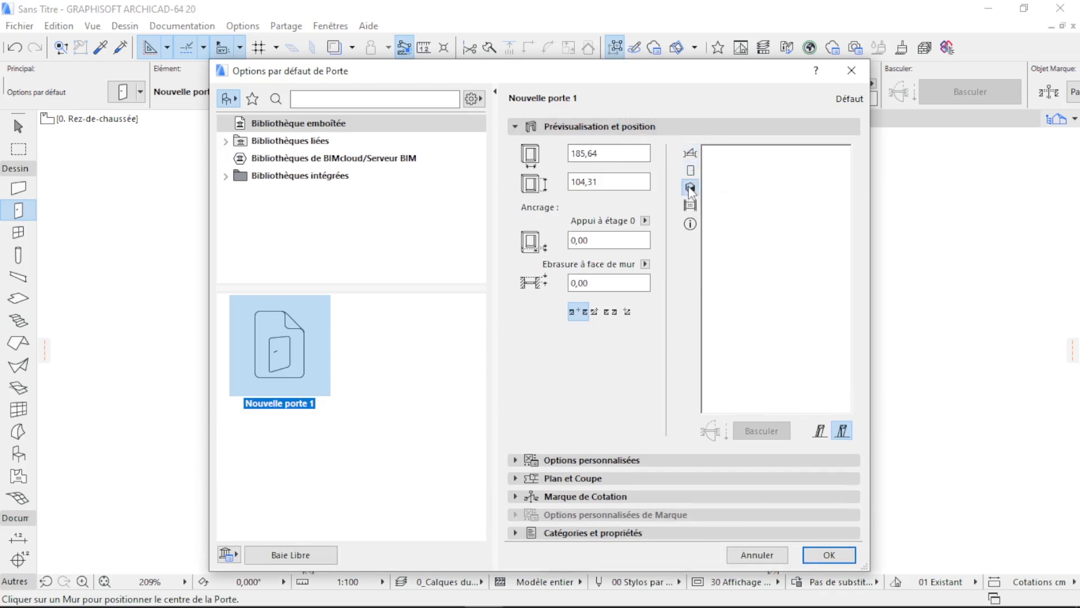
click(690, 152)
Step: Set the default door's size to 200 wide and 100 high, keeping its sill height at 0
drag(606, 155, 559, 155)
drag(598, 185, 551, 184)
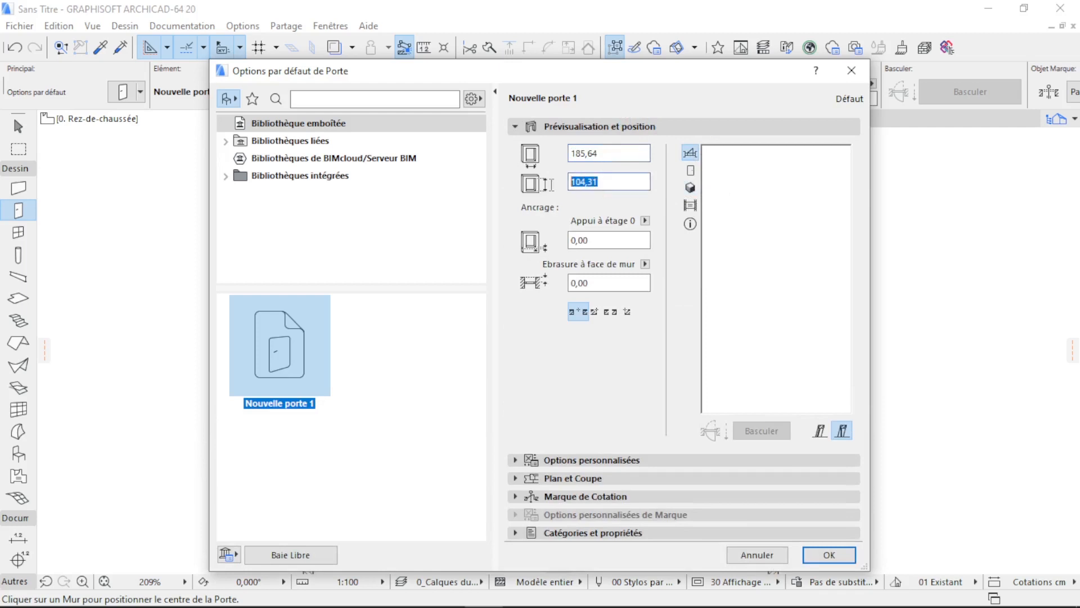
drag(602, 153, 542, 157)
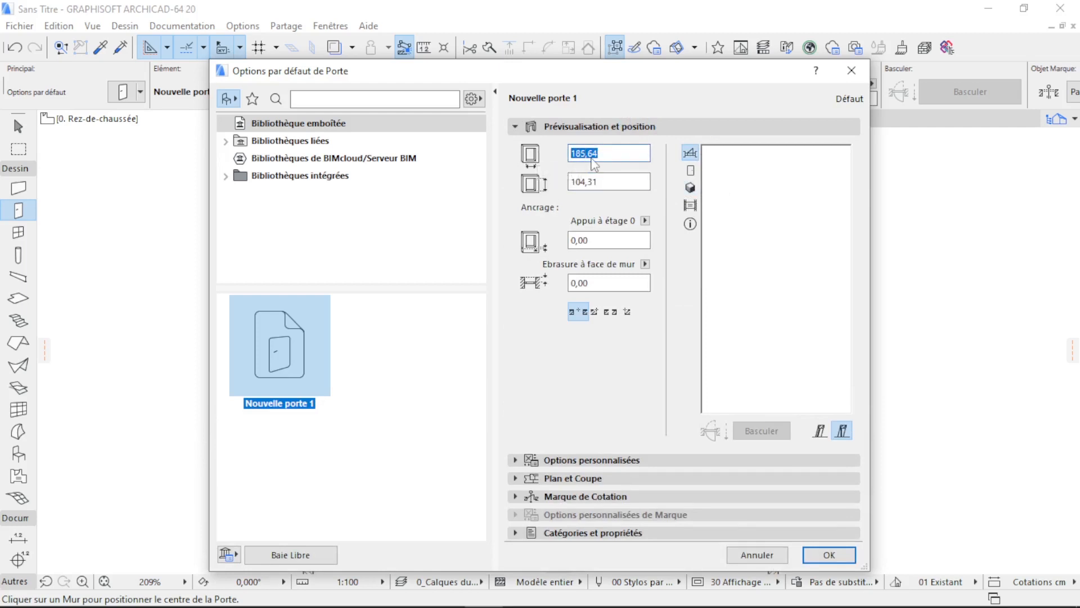
text(200)
click(635, 182)
double_click(613, 184)
text(100,00)
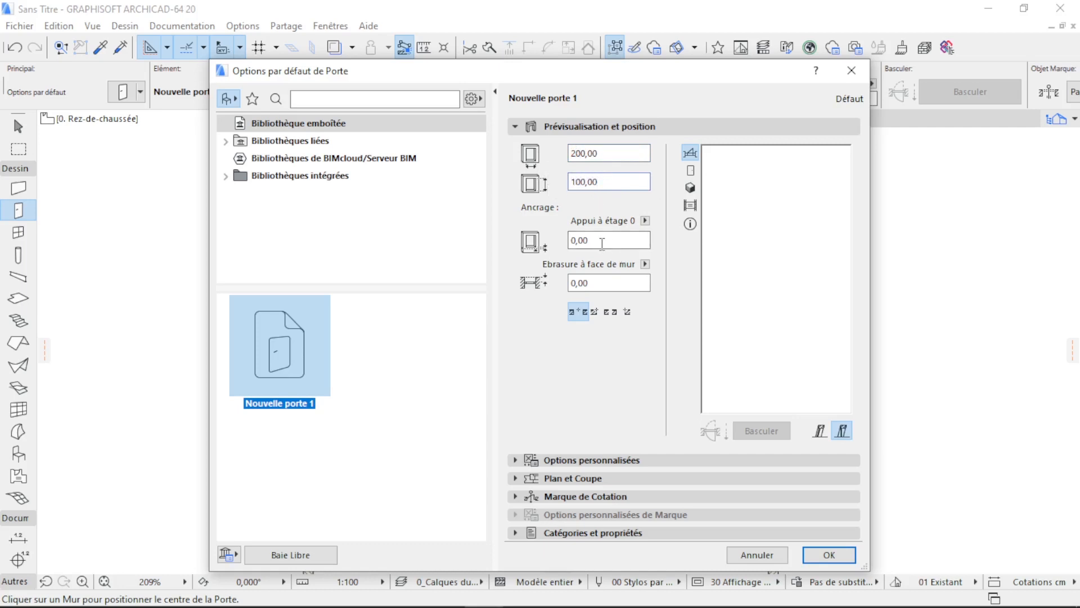
click(602, 241)
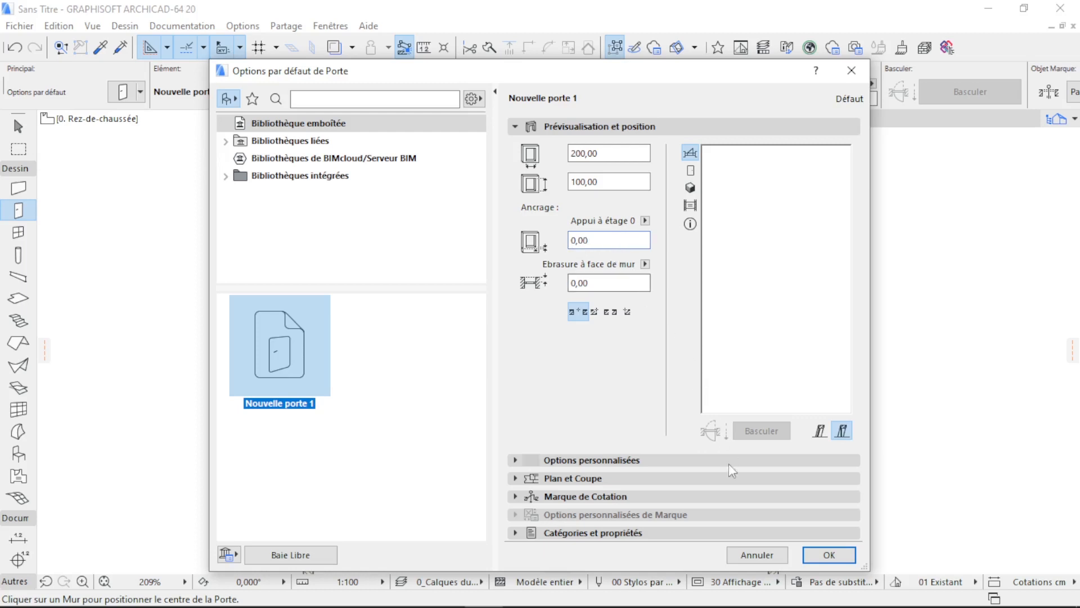
click(829, 555)
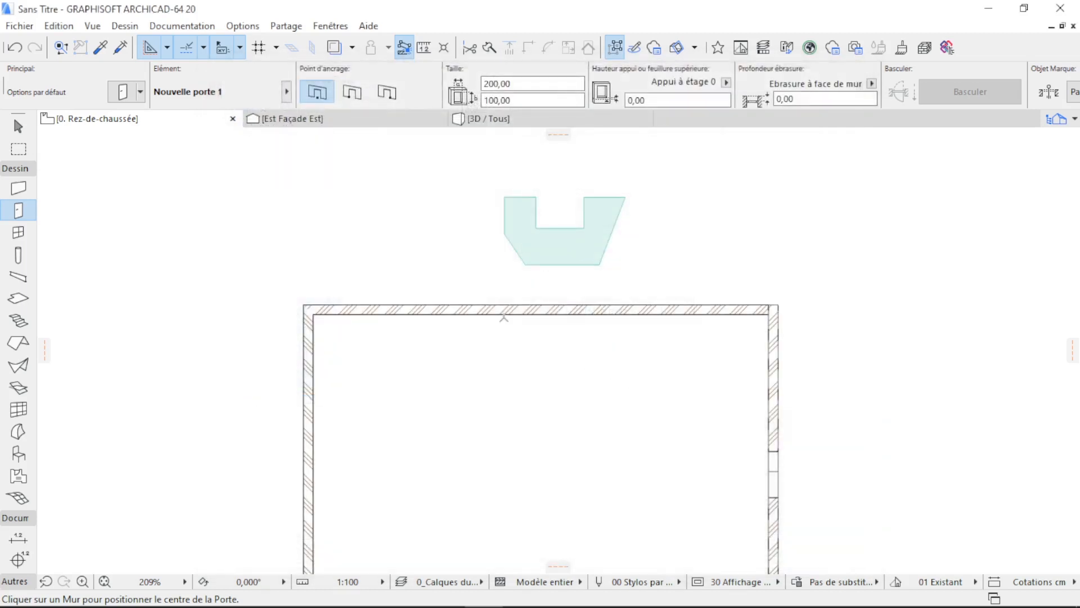
Step: Place the custom door in the room's upper wall on the plan and inspect the opening in 3D
click(503, 315)
click(504, 265)
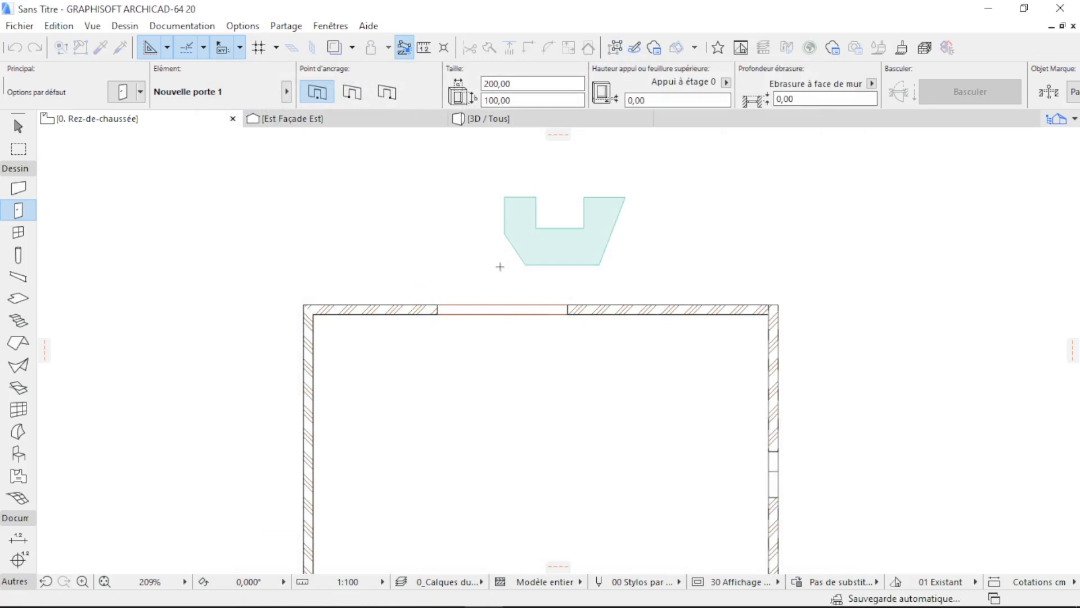
click(512, 125)
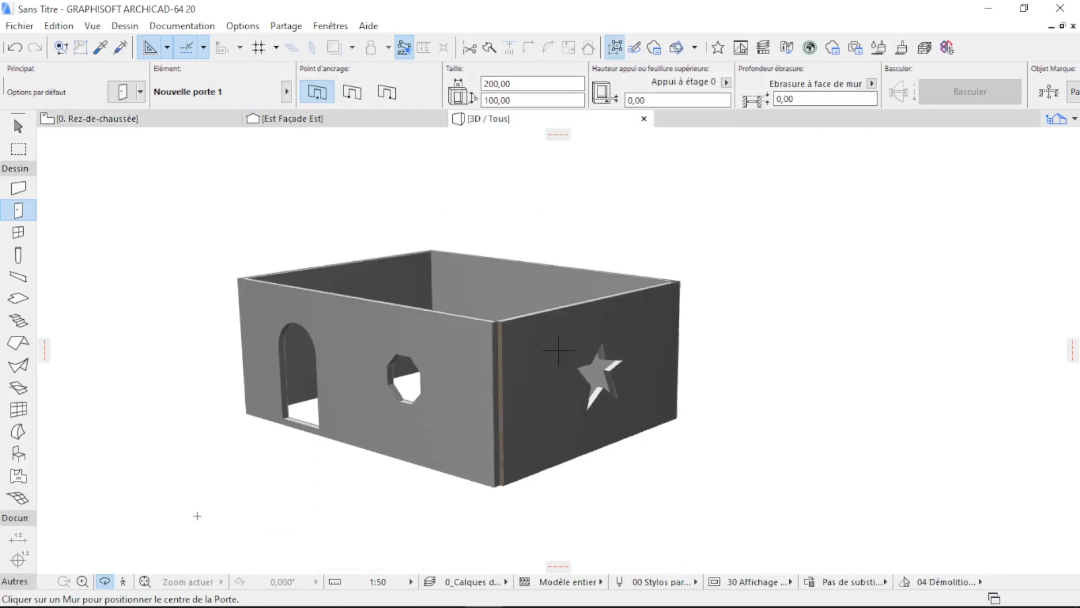
drag(394, 428, 795, 439)
middle_drag(774, 433, 507, 415)
scroll(681, 423, up, 5)
drag(682, 422, 540, 410)
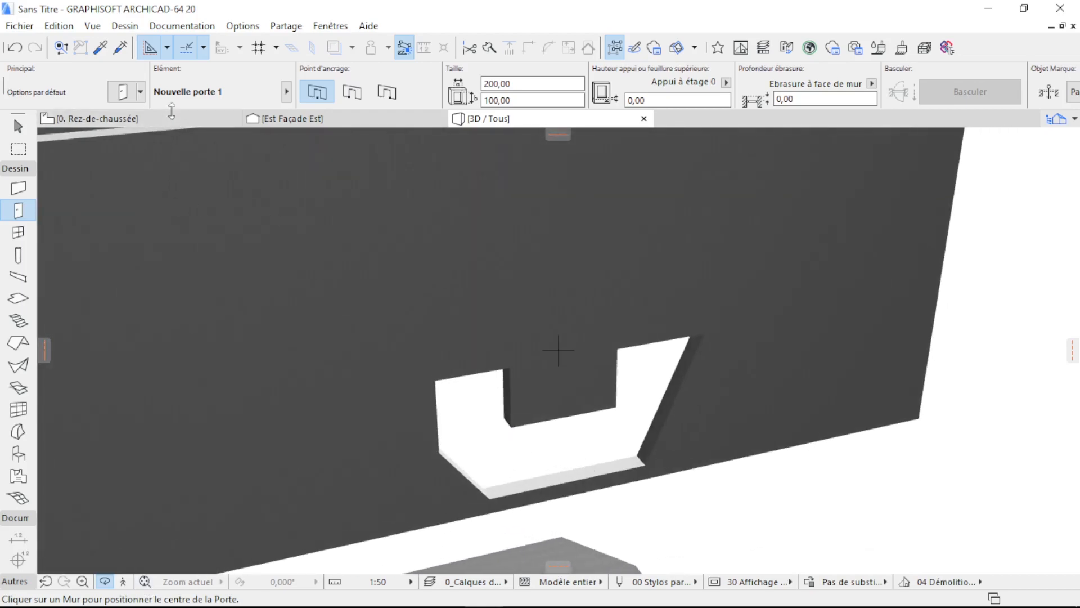
Step: Return to the ground-floor plan and open the north elevation (Façade Nord) from its marker
click(171, 119)
click(18, 127)
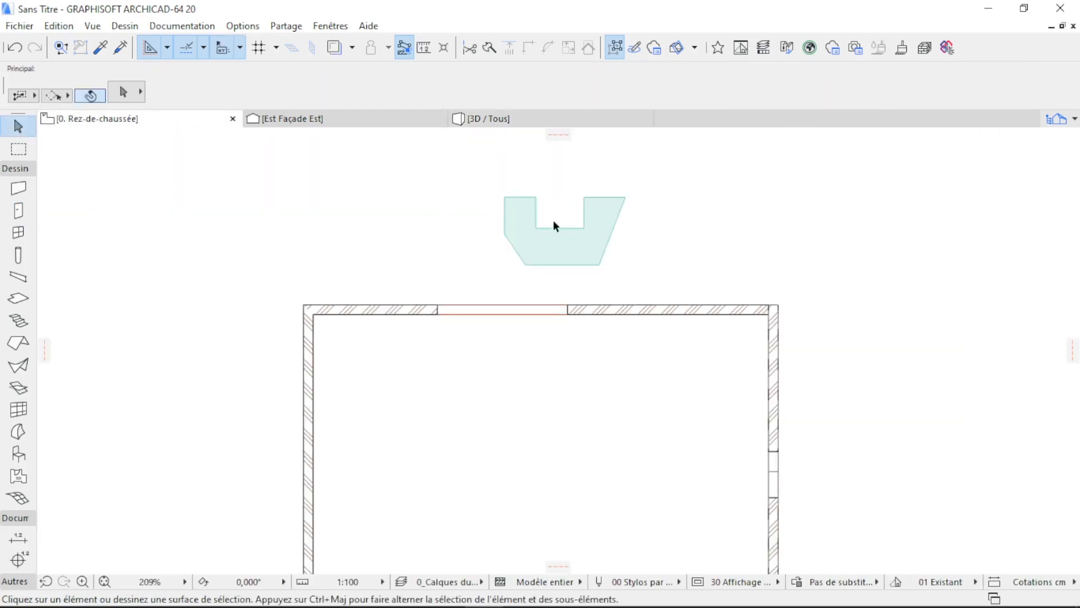
scroll(565, 269, up, 3)
scroll(606, 346, down, 7)
middle_drag(624, 254, 608, 371)
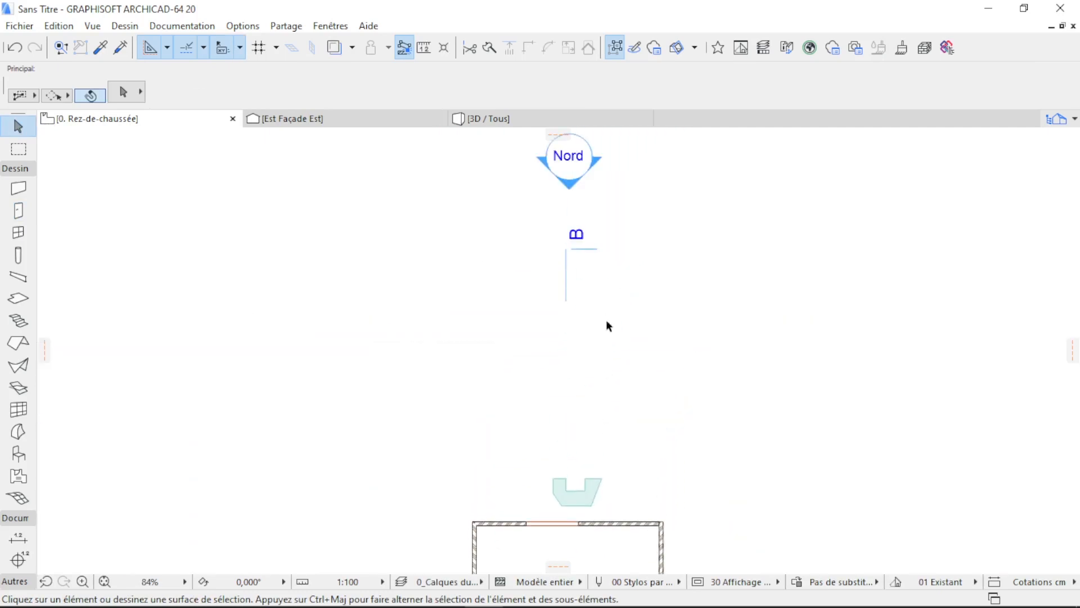
click(573, 169)
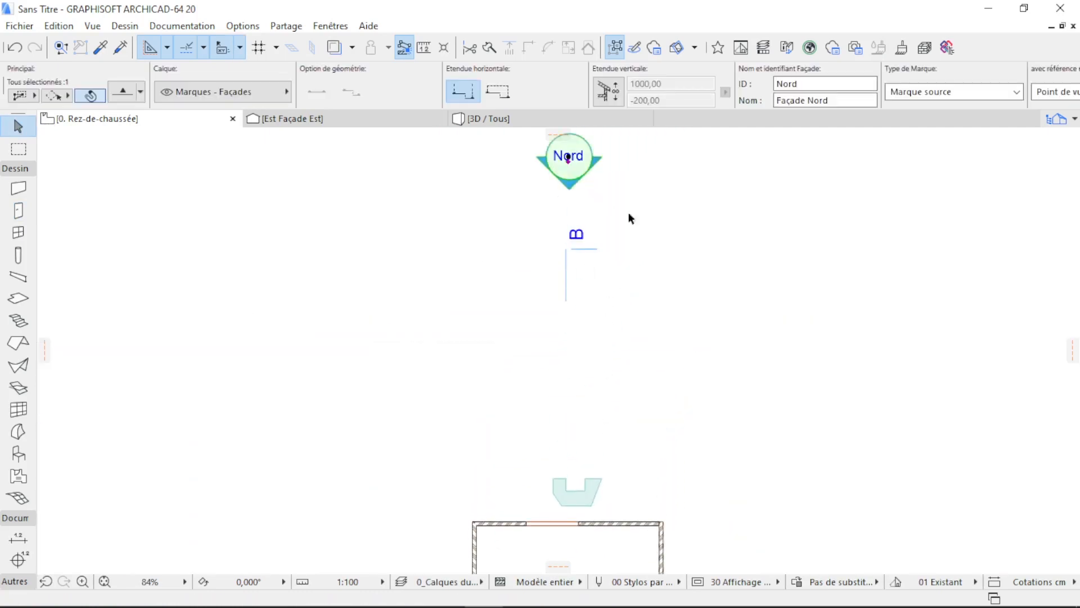
right_click(583, 173)
click(673, 243)
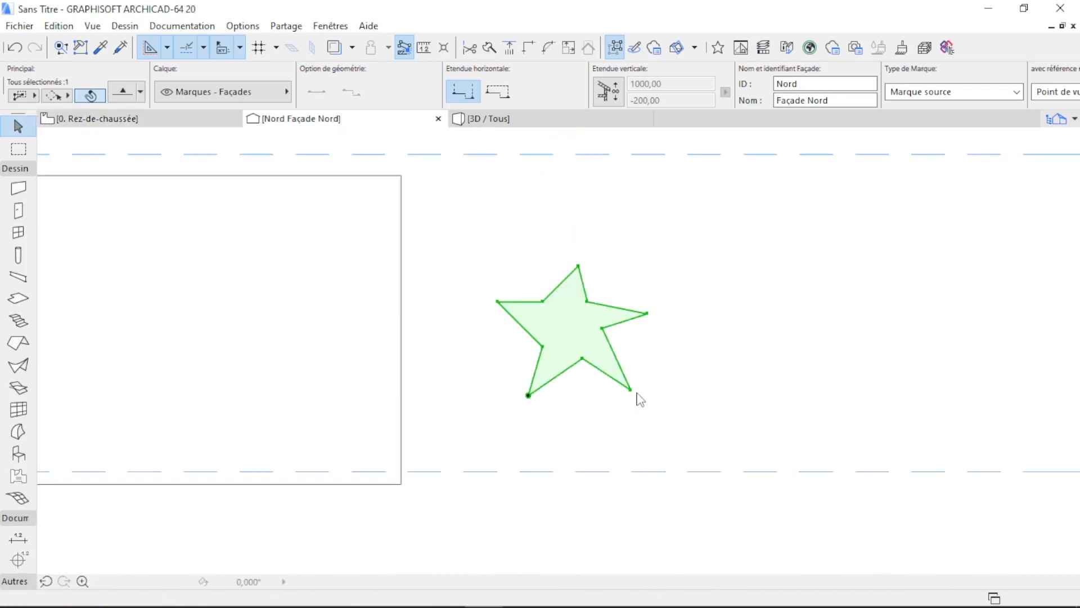
Step: Select the notched door opening in the north elevation and set its sill height to 100
click(522, 414)
scroll(601, 360, up, 3)
scroll(595, 346, up, 2)
click(603, 269)
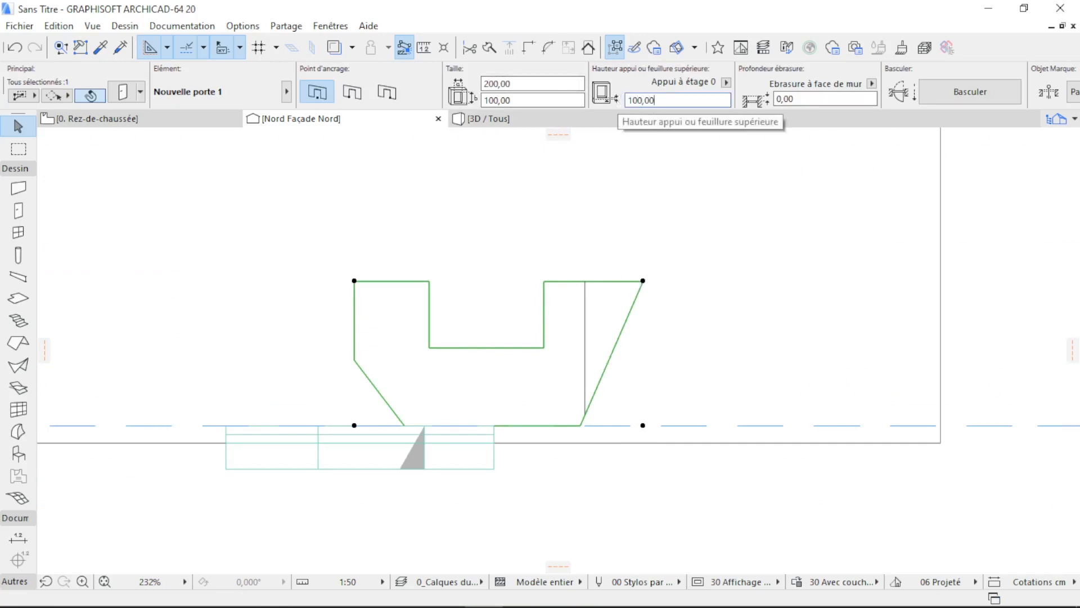
key(Return)
scroll(664, 321, down, 4)
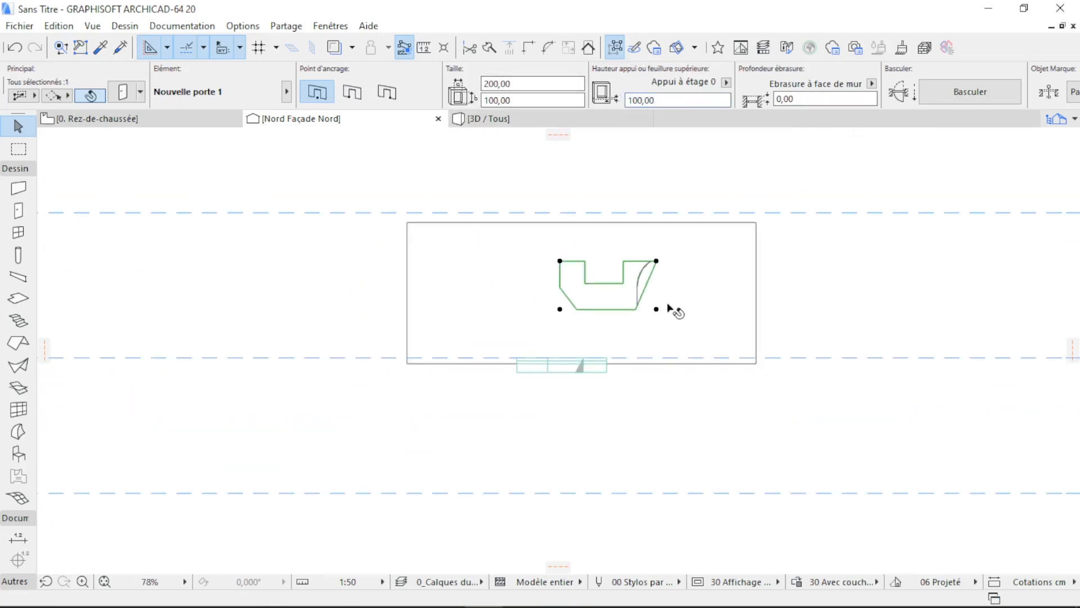
scroll(641, 340, up, 4)
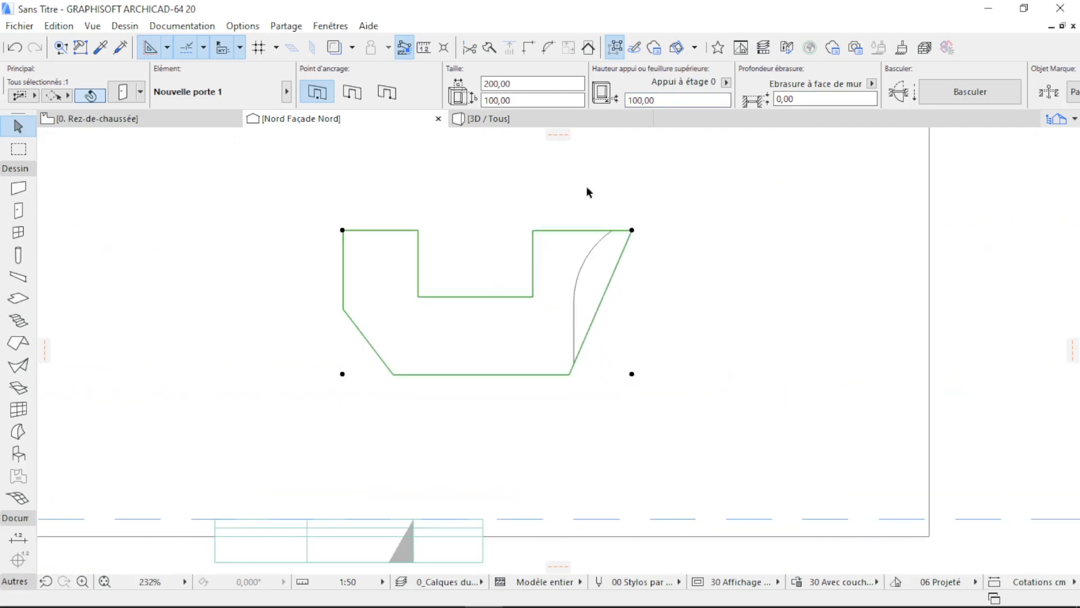
Step: Resize the notched door opening to 150 wide and 120 high, then deselect it
click(545, 88)
text(15)
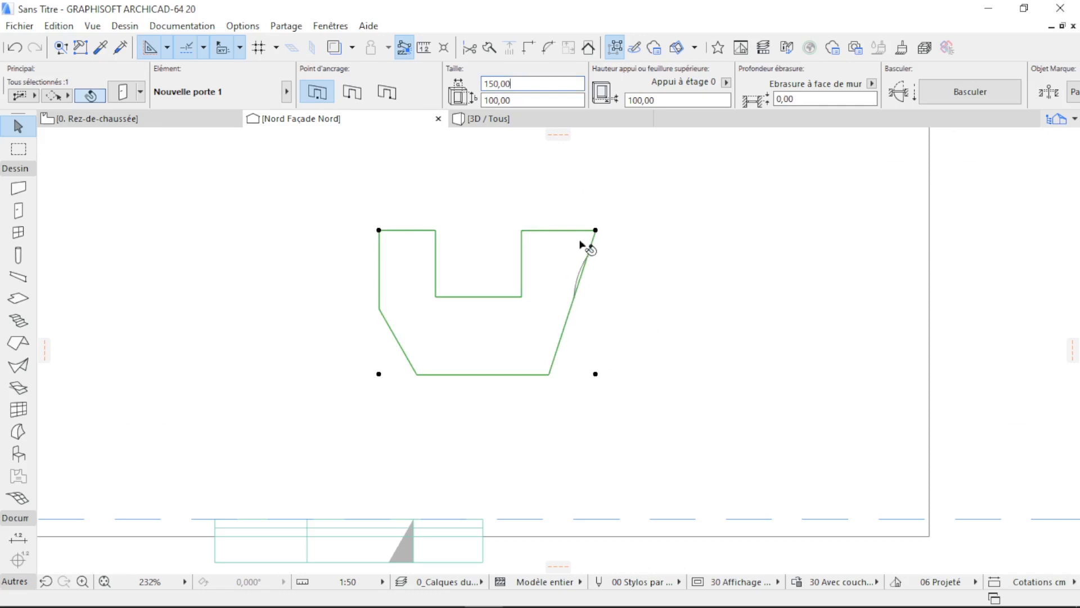
double_click(524, 100)
text(12)
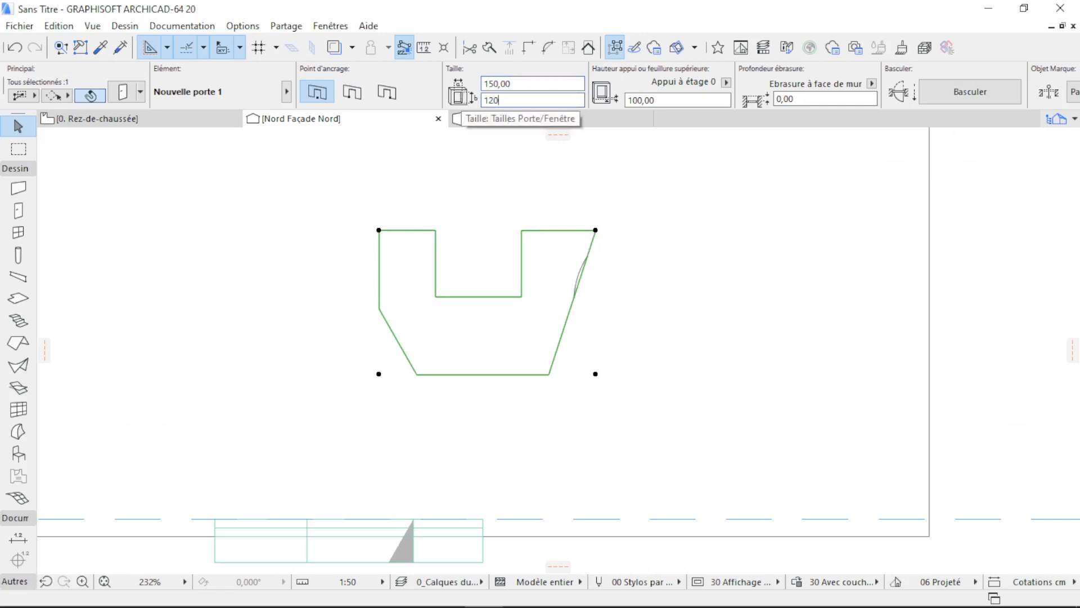
scroll(573, 278, down, 5)
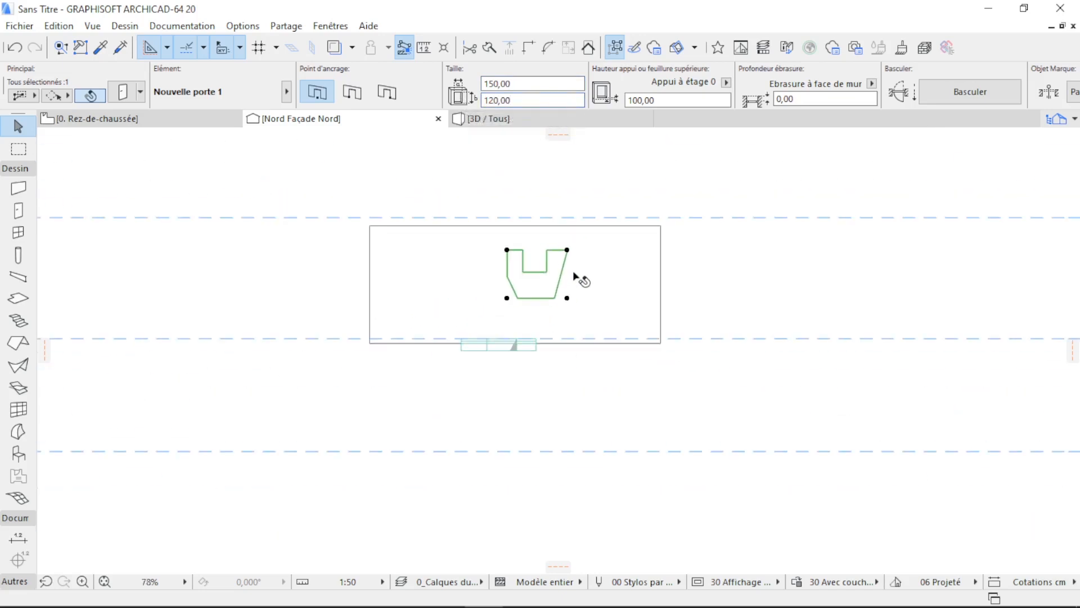
click(586, 225)
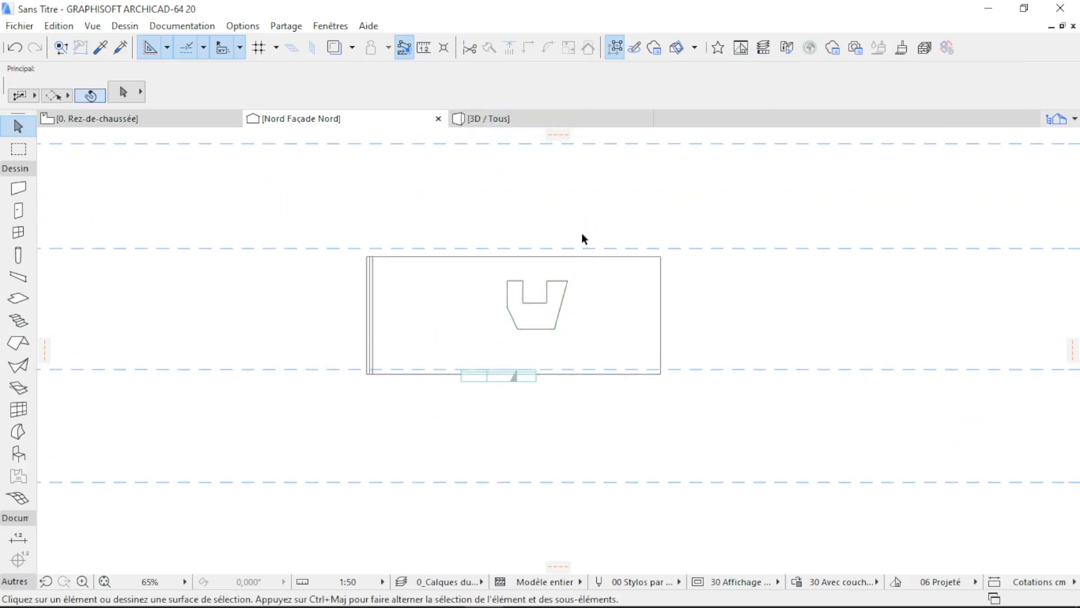
Step: Examine the resized notched opening and the room's other custom openings from several sides in 3D
scroll(575, 304, up, 4)
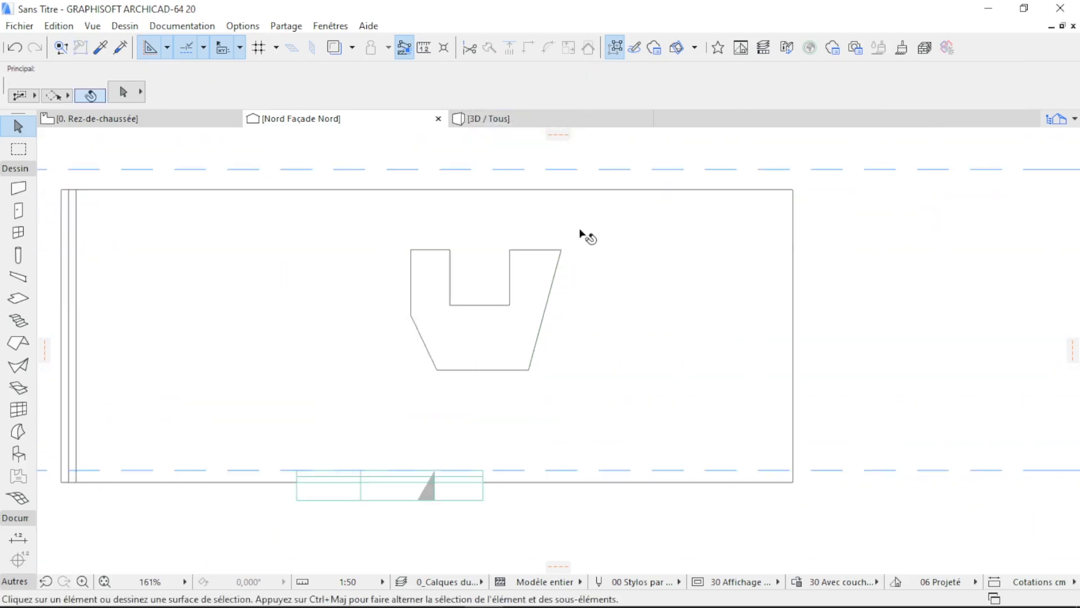
click(564, 119)
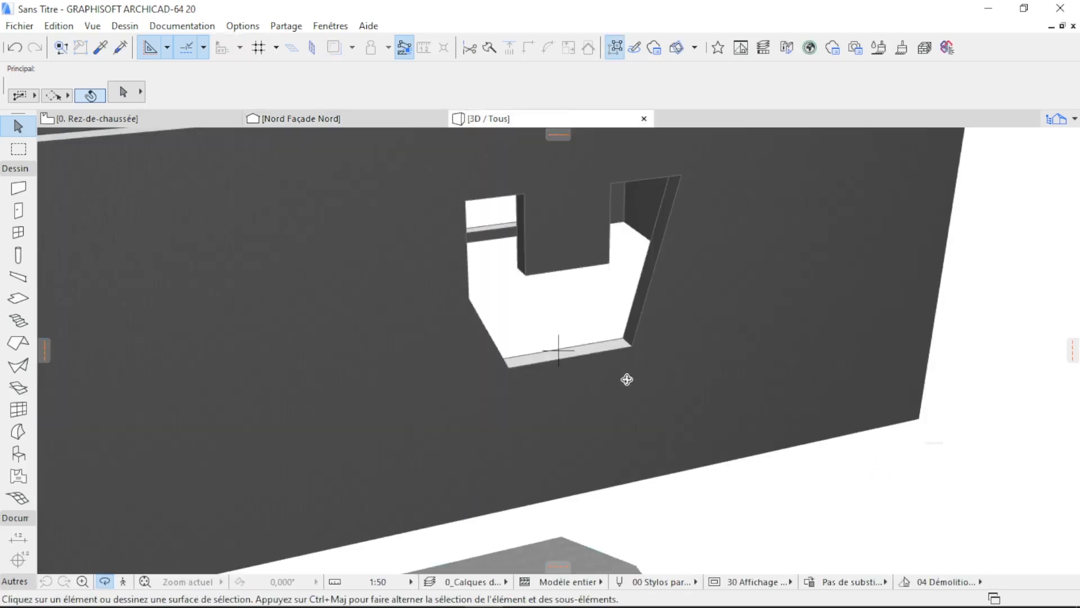
scroll(628, 379, down, 5)
drag(704, 349, 799, 366)
scroll(574, 364, down, 5)
drag(394, 354, 454, 287)
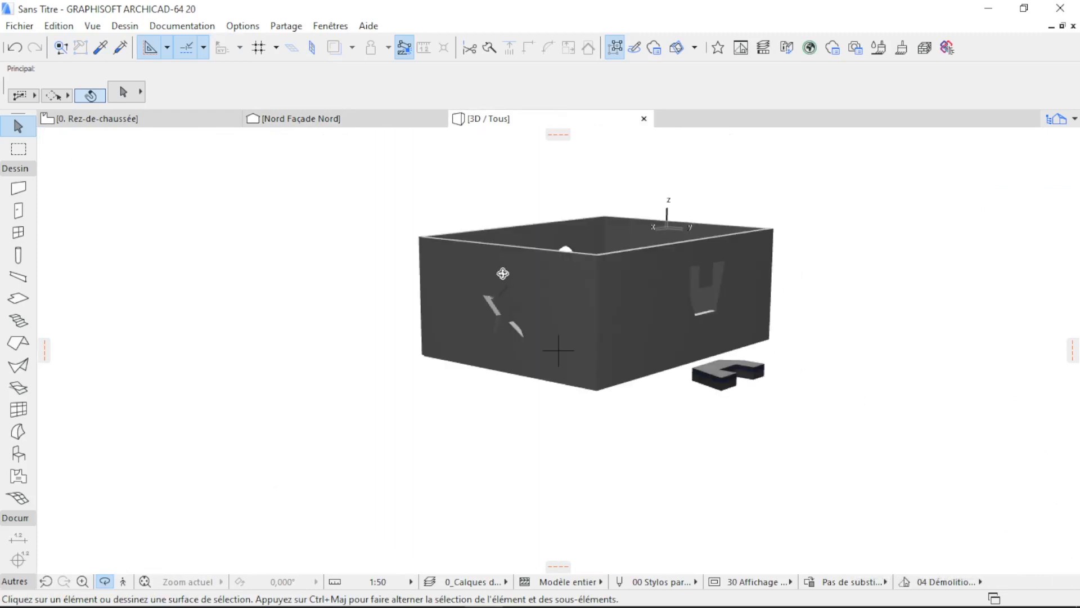
middle_drag(590, 289, 515, 321)
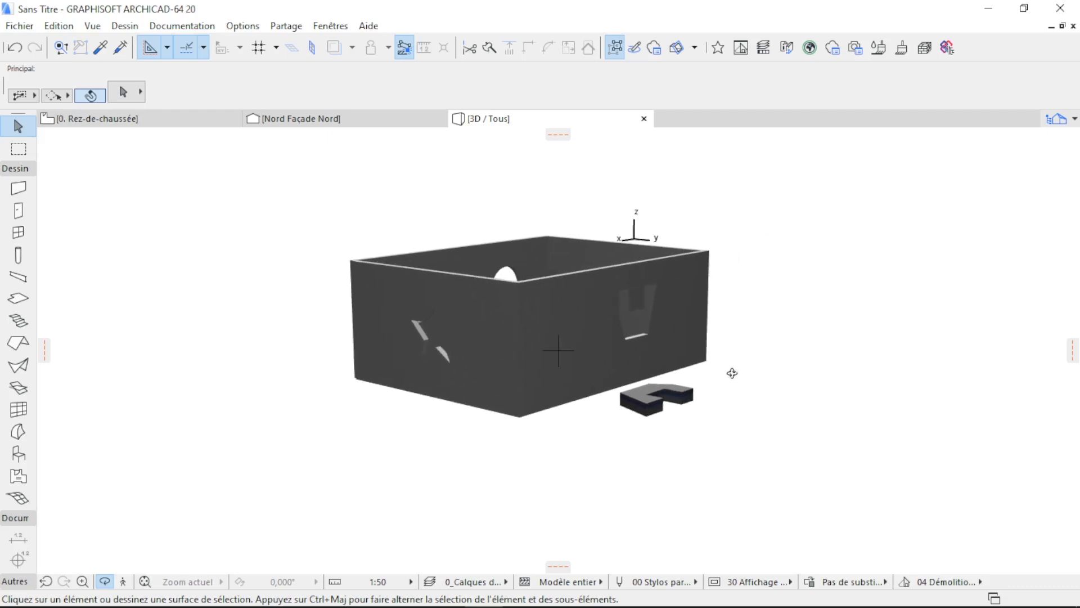
drag(591, 342, 443, 319)
scroll(441, 326, up, 3)
drag(507, 341, 719, 354)
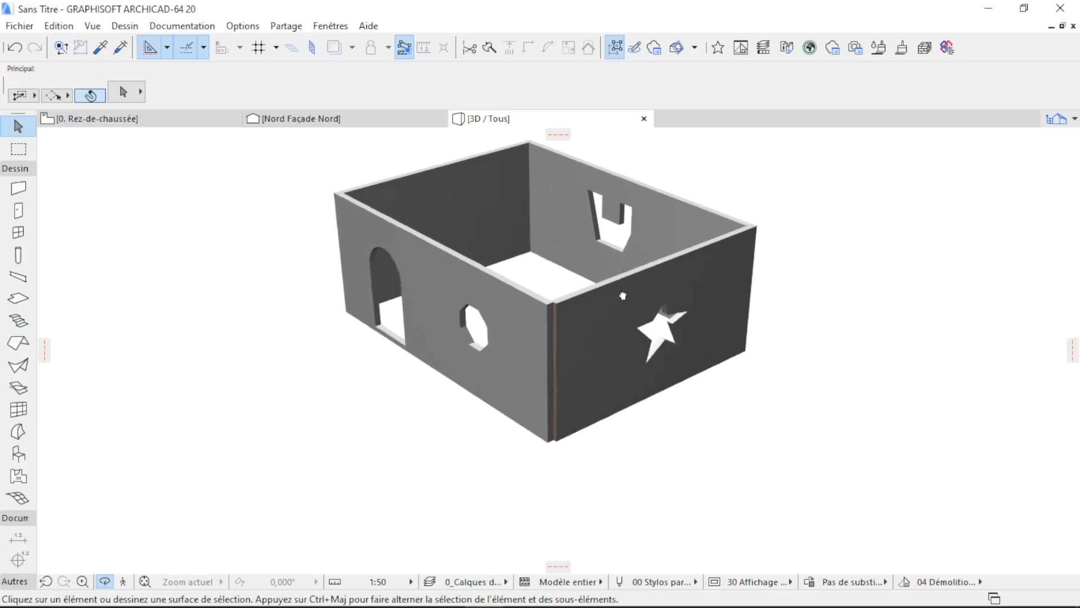